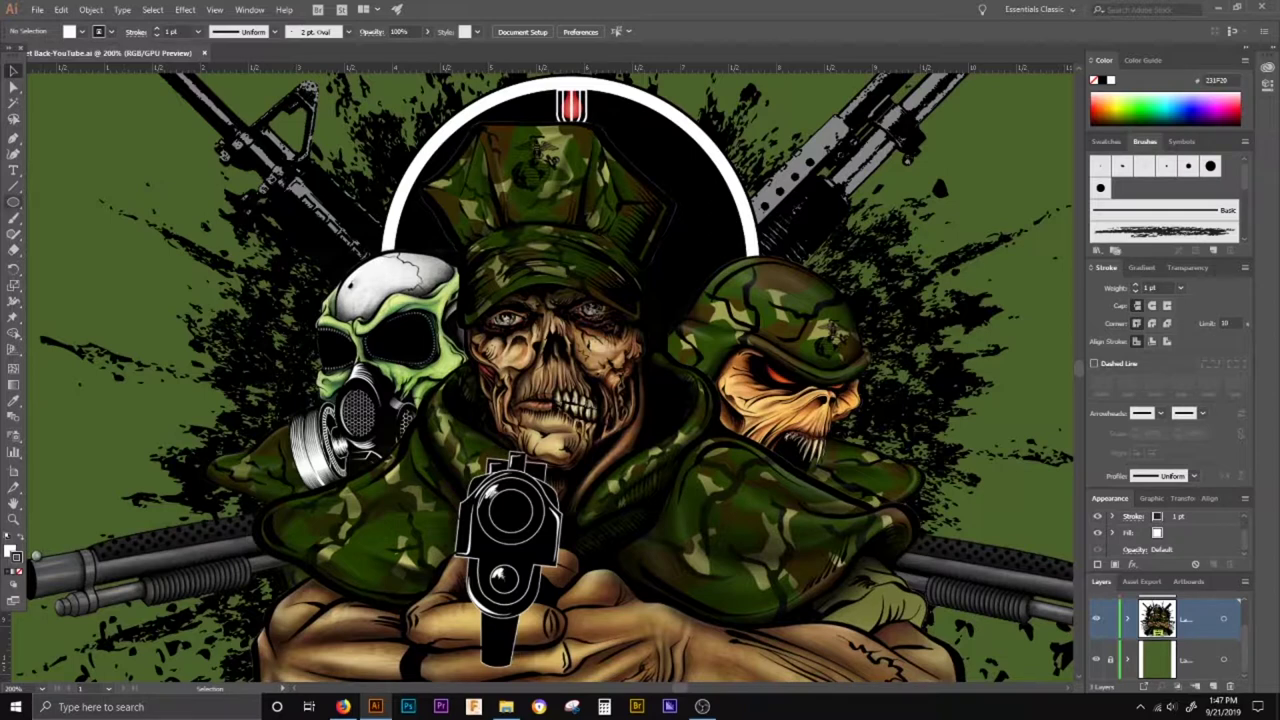
- Draw a small white ellipse about 0.27 in wide and 0.14 in high on the green background, beside the crossed rifle
click(14, 203)
drag(75, 145, 102, 161)
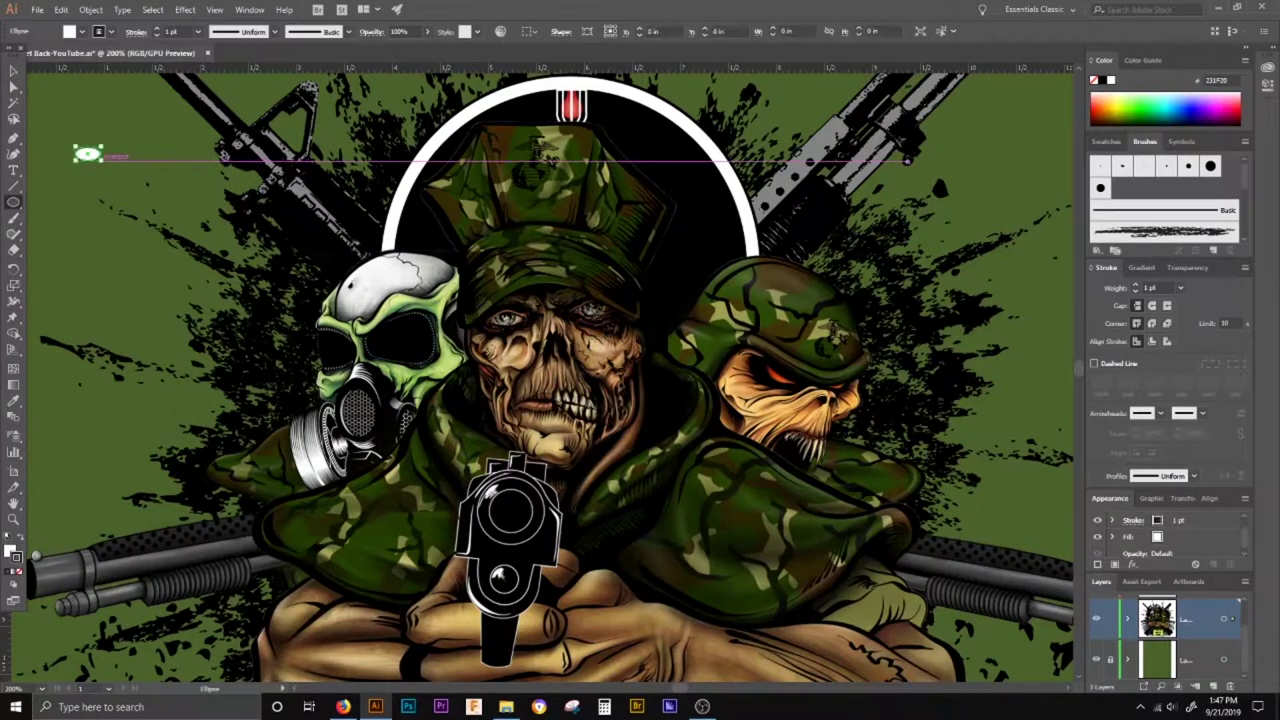
key(v)
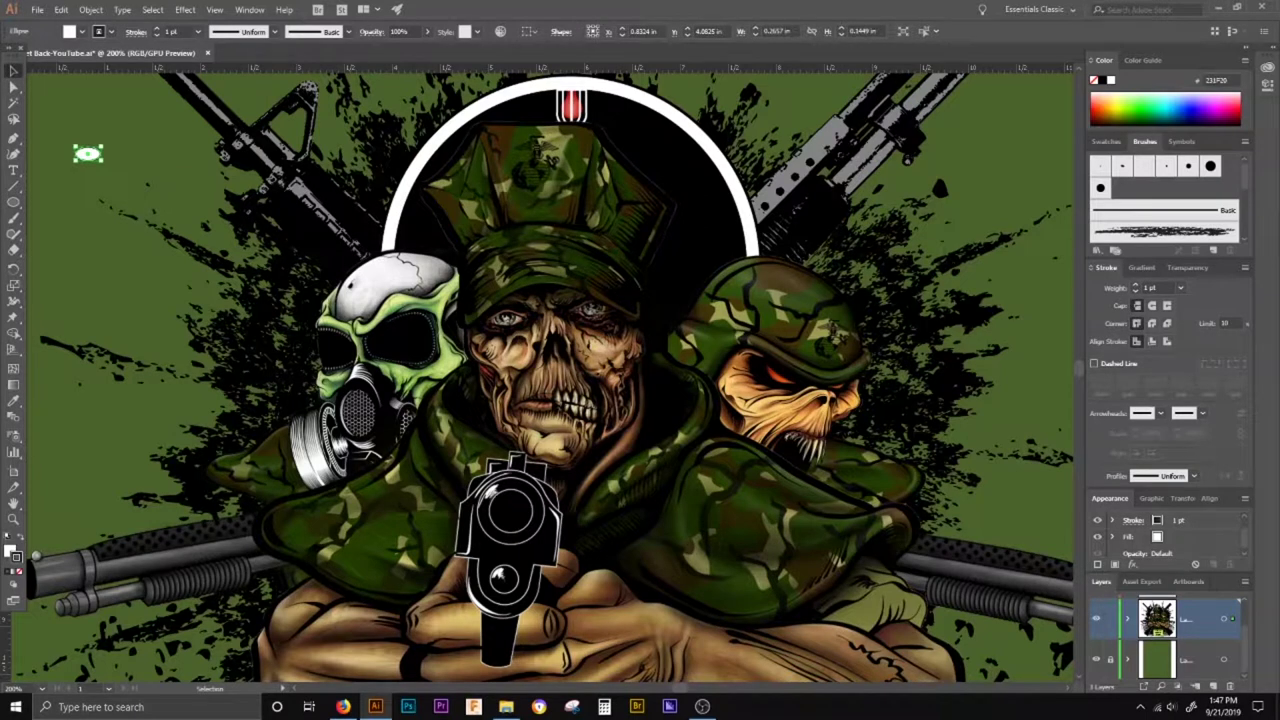
- Select the invisible stray ellipse just below the new white one and delete it
shift+click(62, 172)
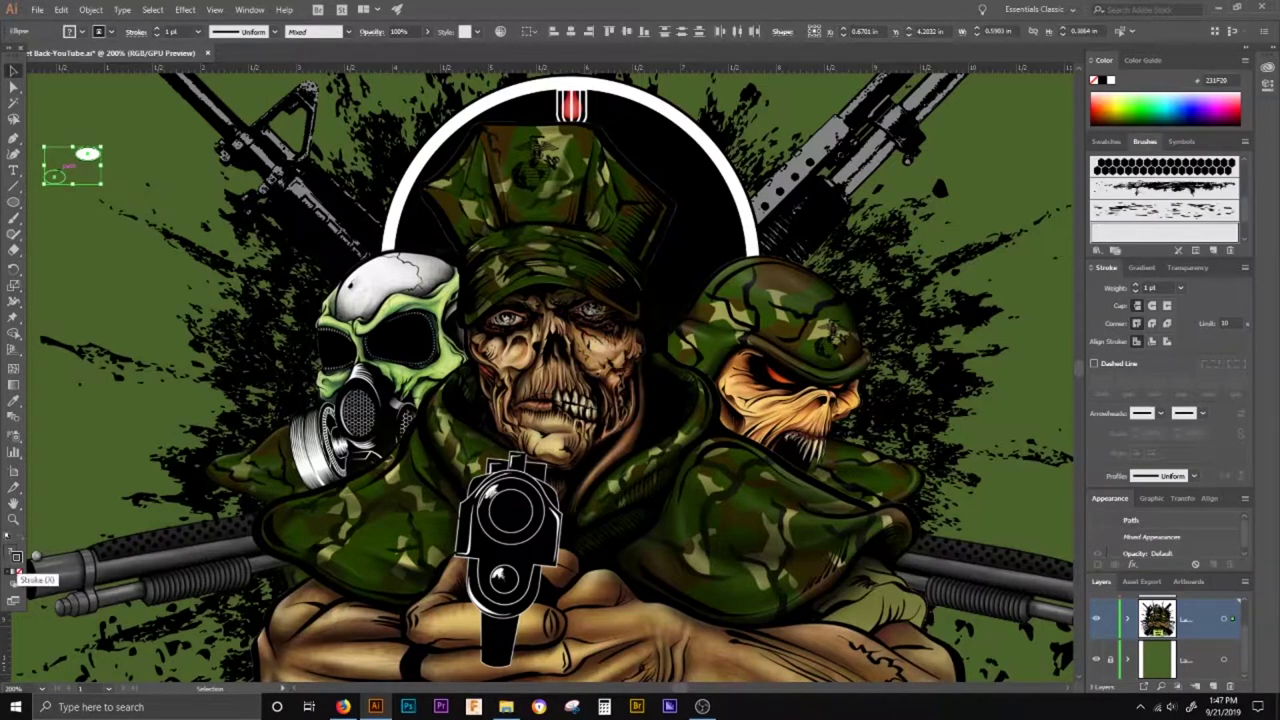
click(68, 167)
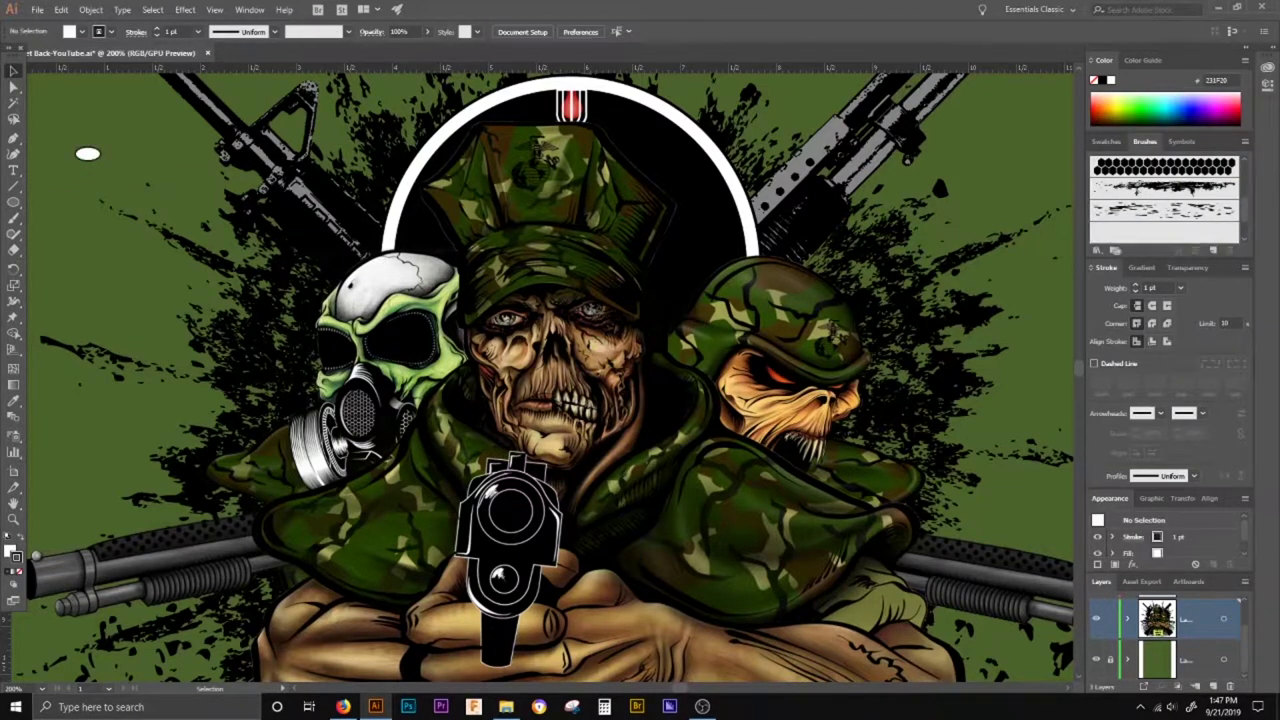
click(62, 177)
key(Delete)
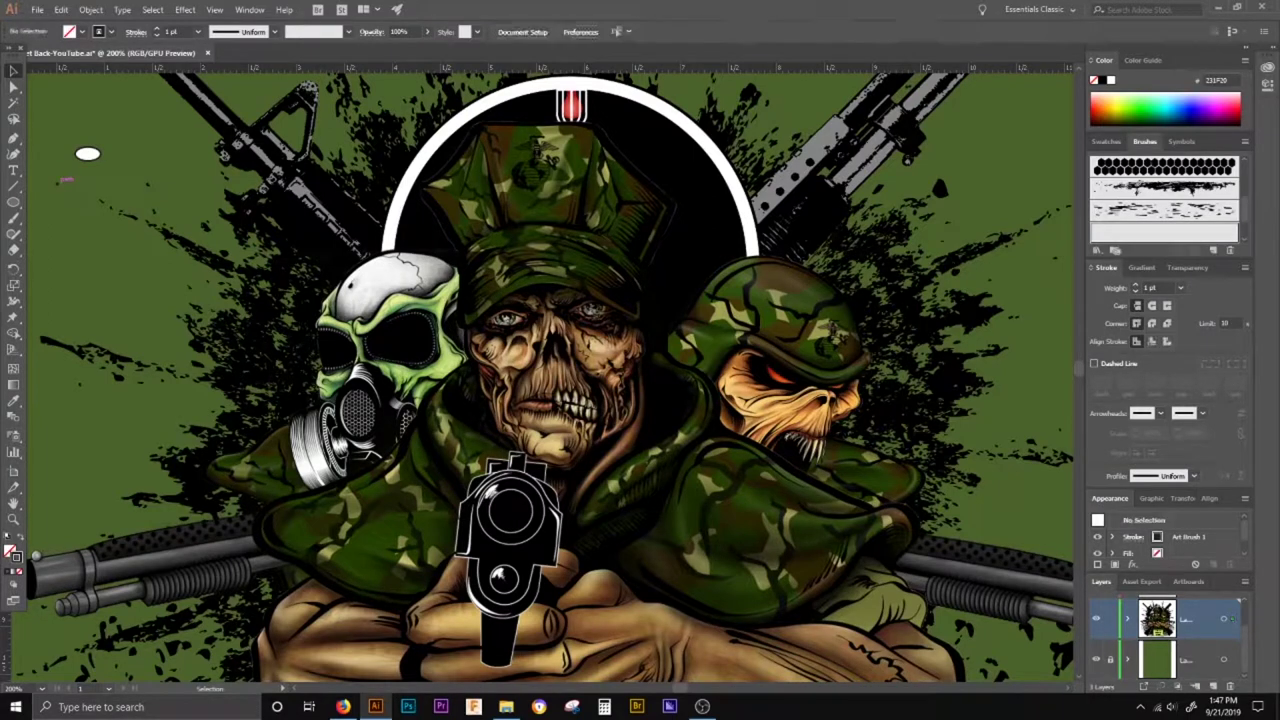
- Remove both the stroke and the fill from the small white ellipse and deselect it
click(92, 155)
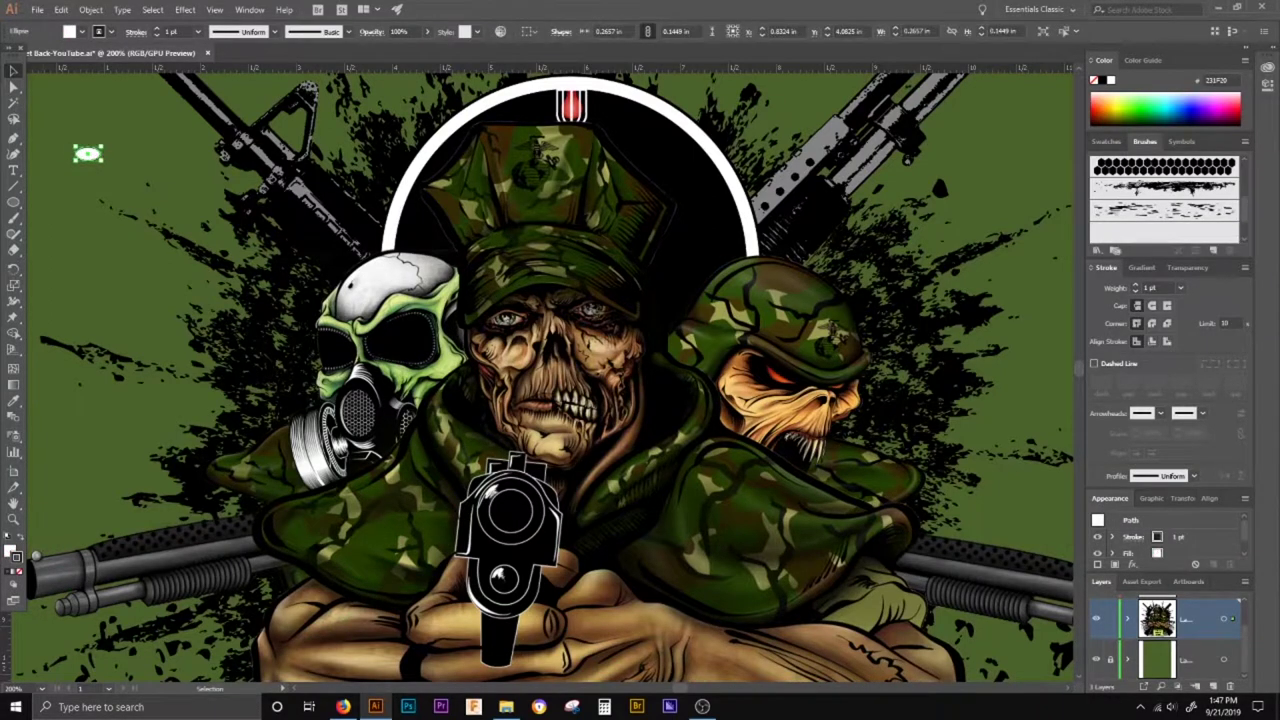
click(20, 571)
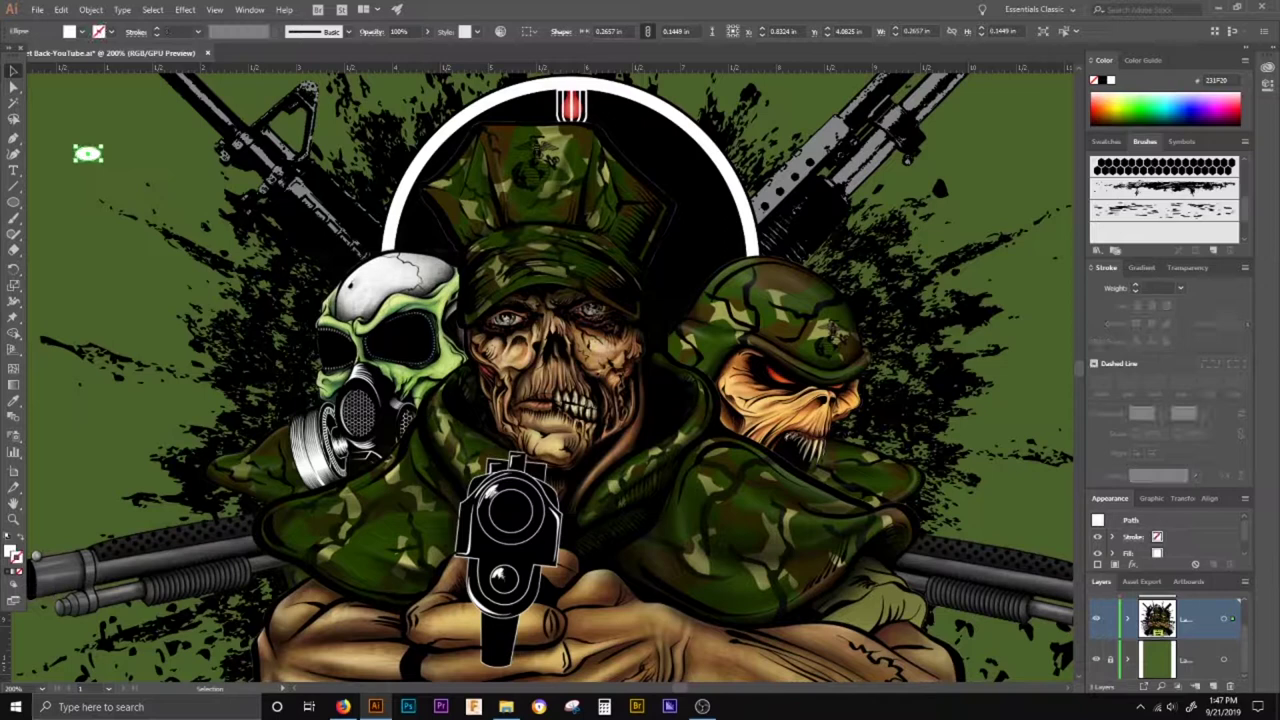
key(x)
key(slash)
key(ctrl+shift+a)
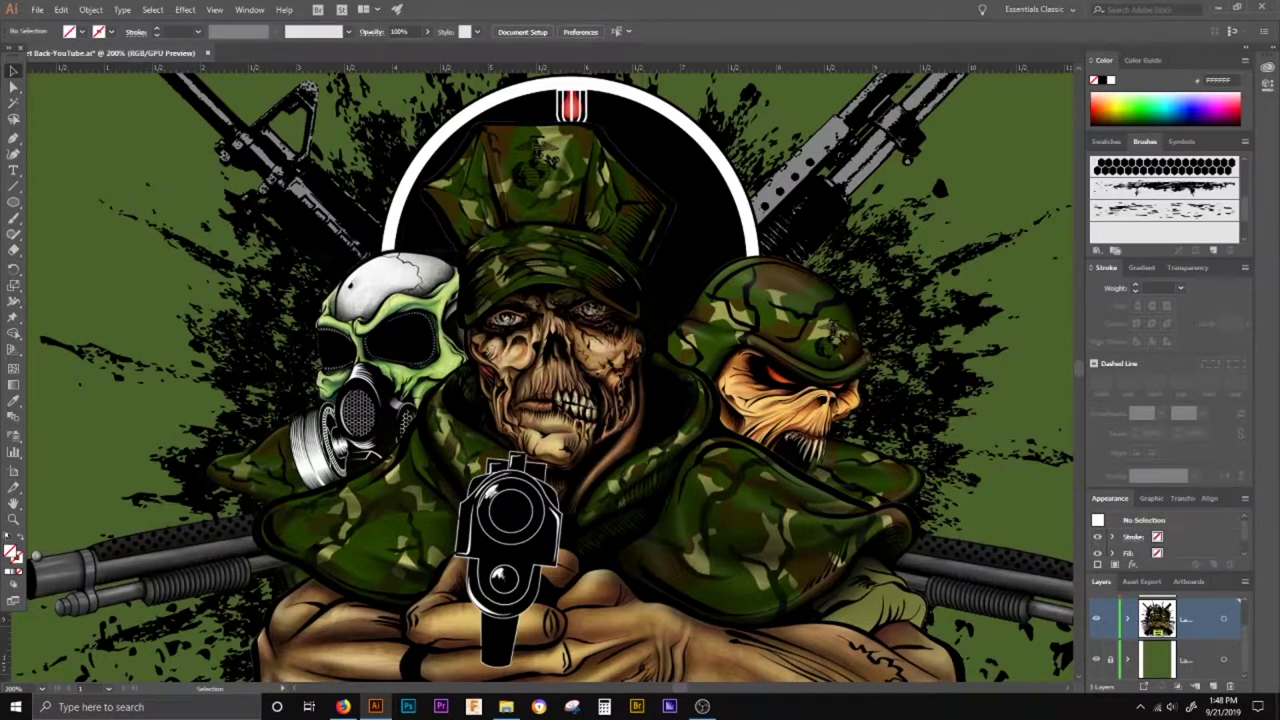
- Use the unfilled, unstroked ellipse as the artwork for a new brush of type Art Brush
click(88, 154)
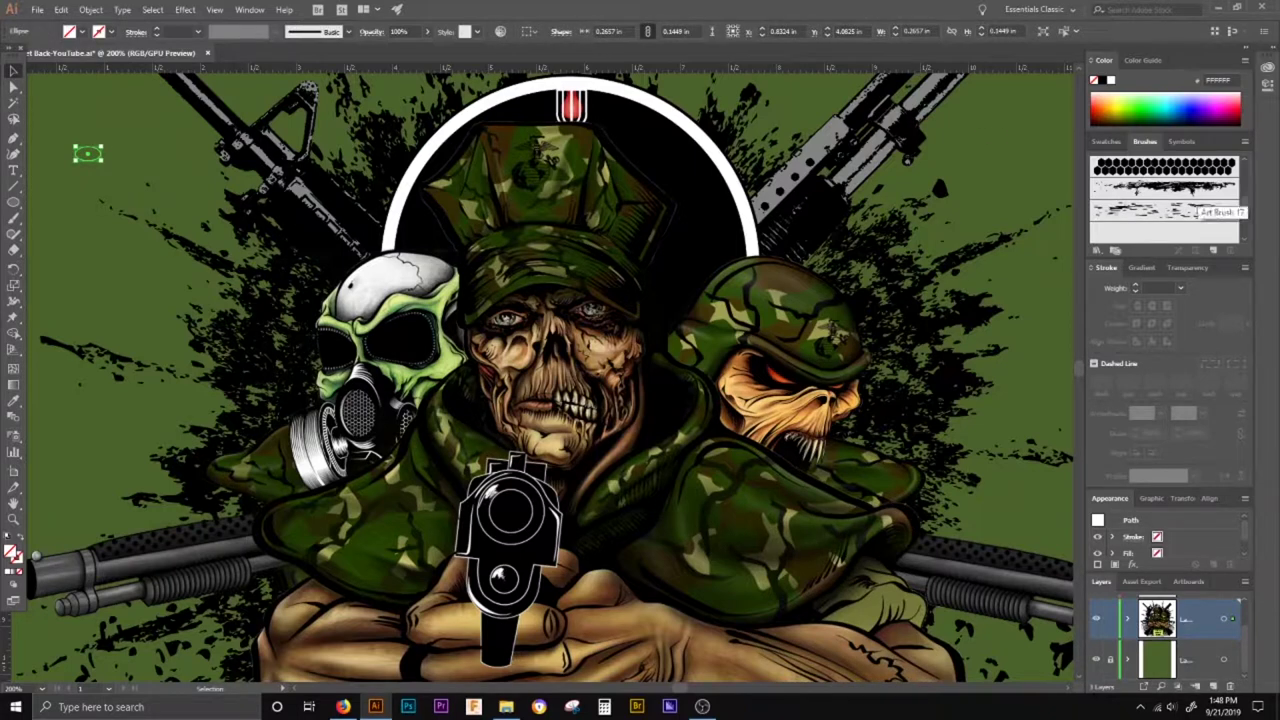
scroll(1165, 200, up, 2)
scroll(1165, 200, up, 3)
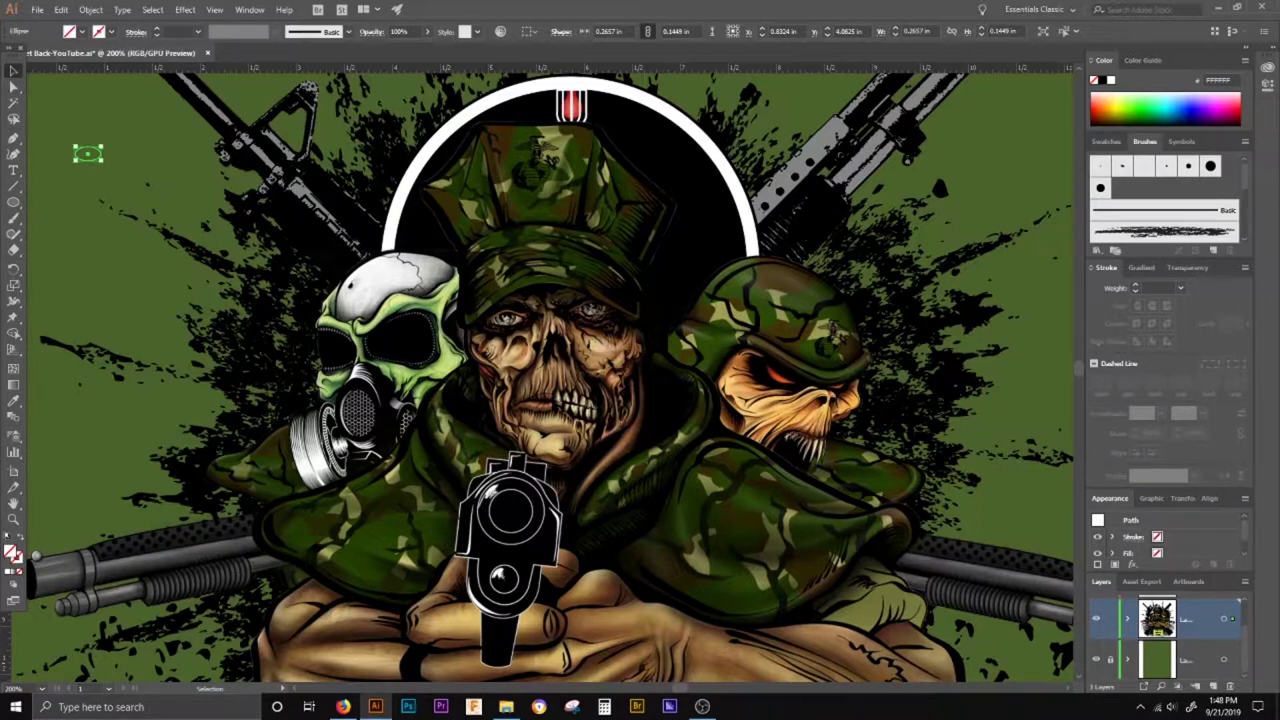
key(Delete)
click(13, 88)
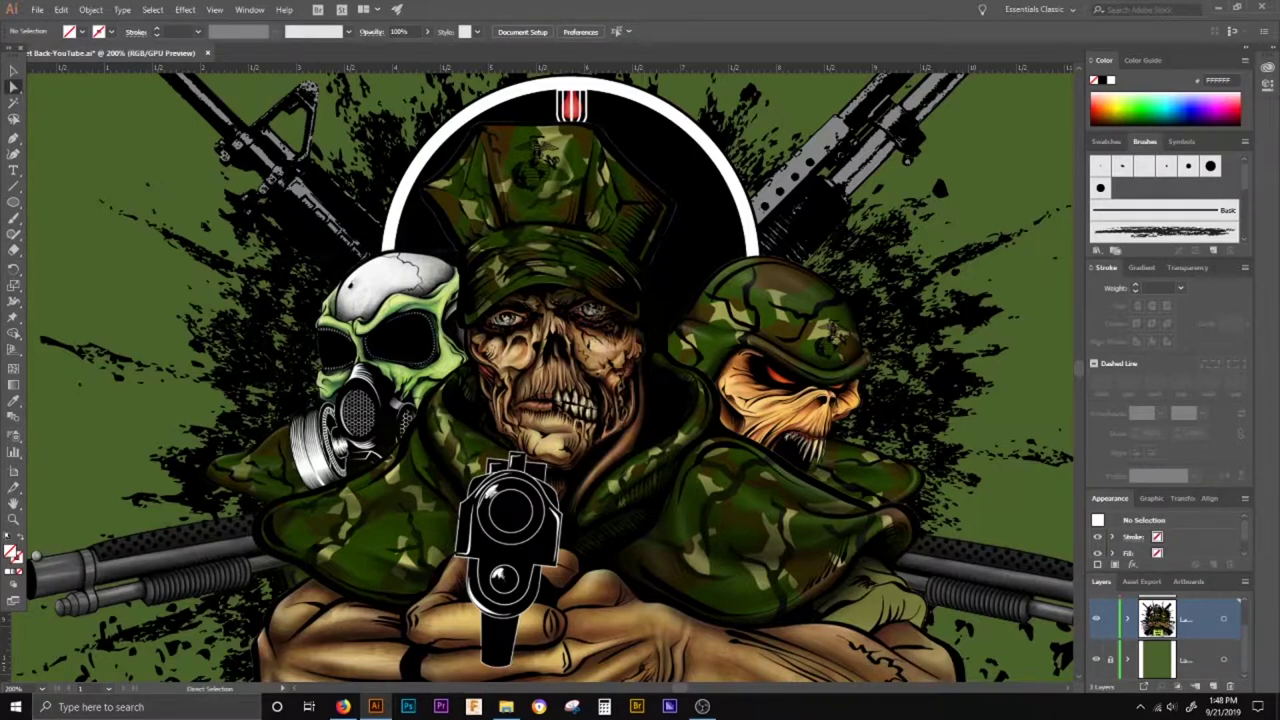
click(88, 153)
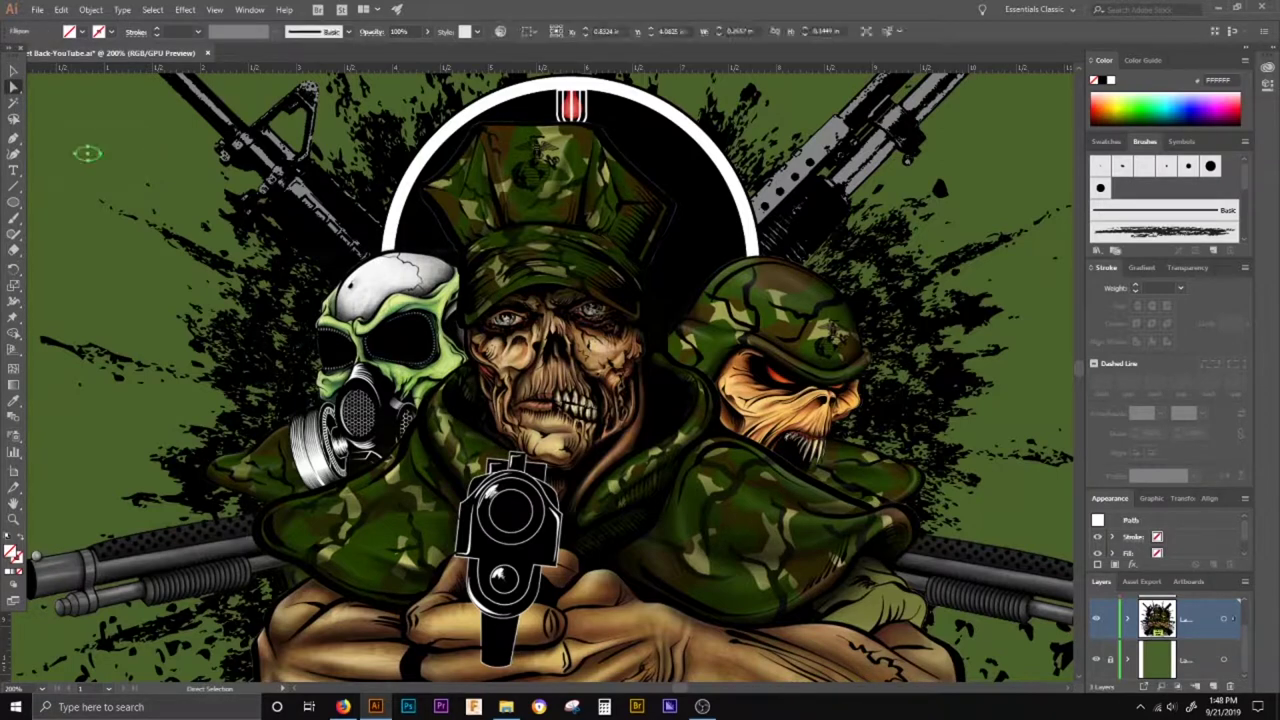
mouse_move(88, 154)
mouse_down()
mouse_move(1054, 145)
mouse_move(1128, 186)
mouse_move(1135, 170)
mouse_up()
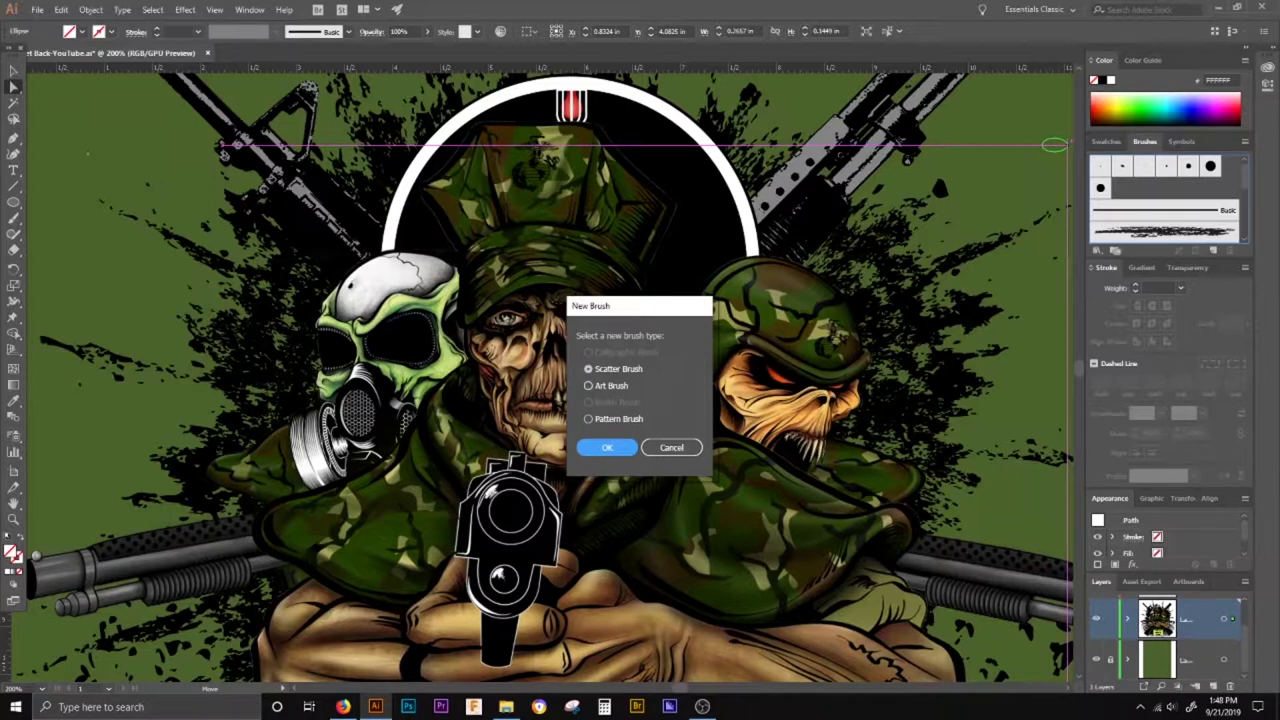
click(589, 386)
click(607, 448)
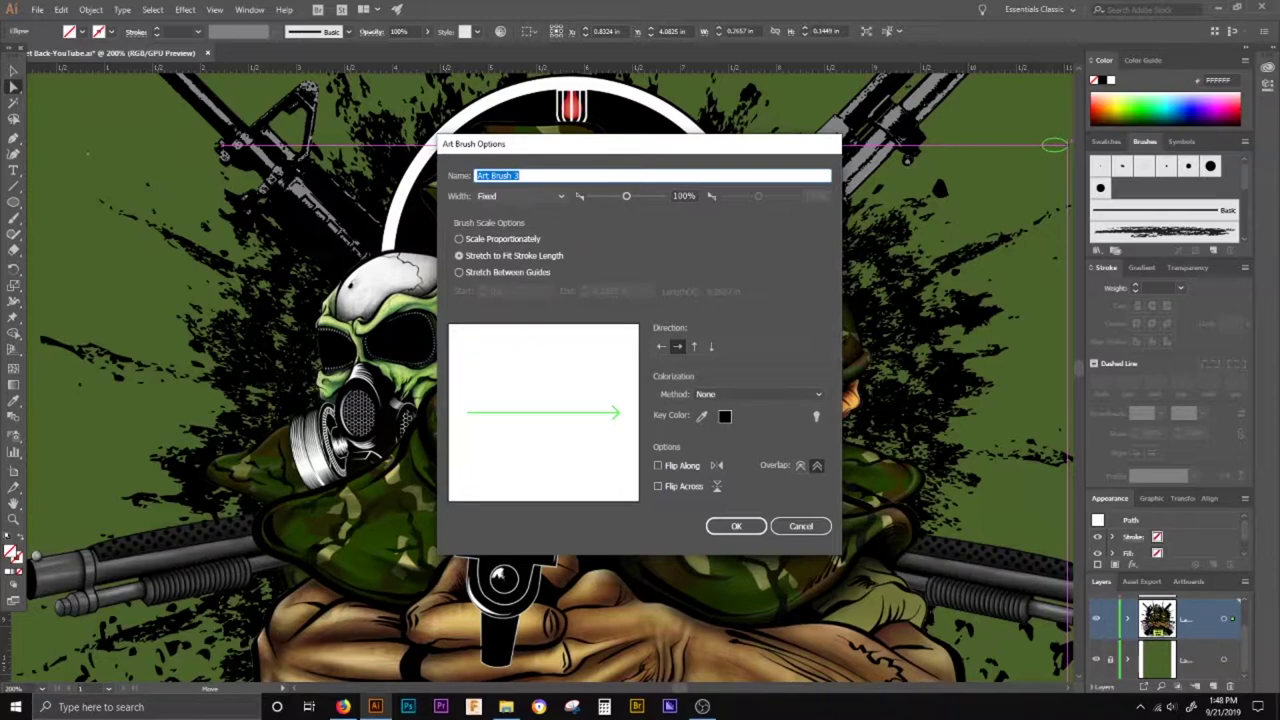
- Set the new art brush's width to vary with Pressure and save the brush
click(520, 196)
click(492, 238)
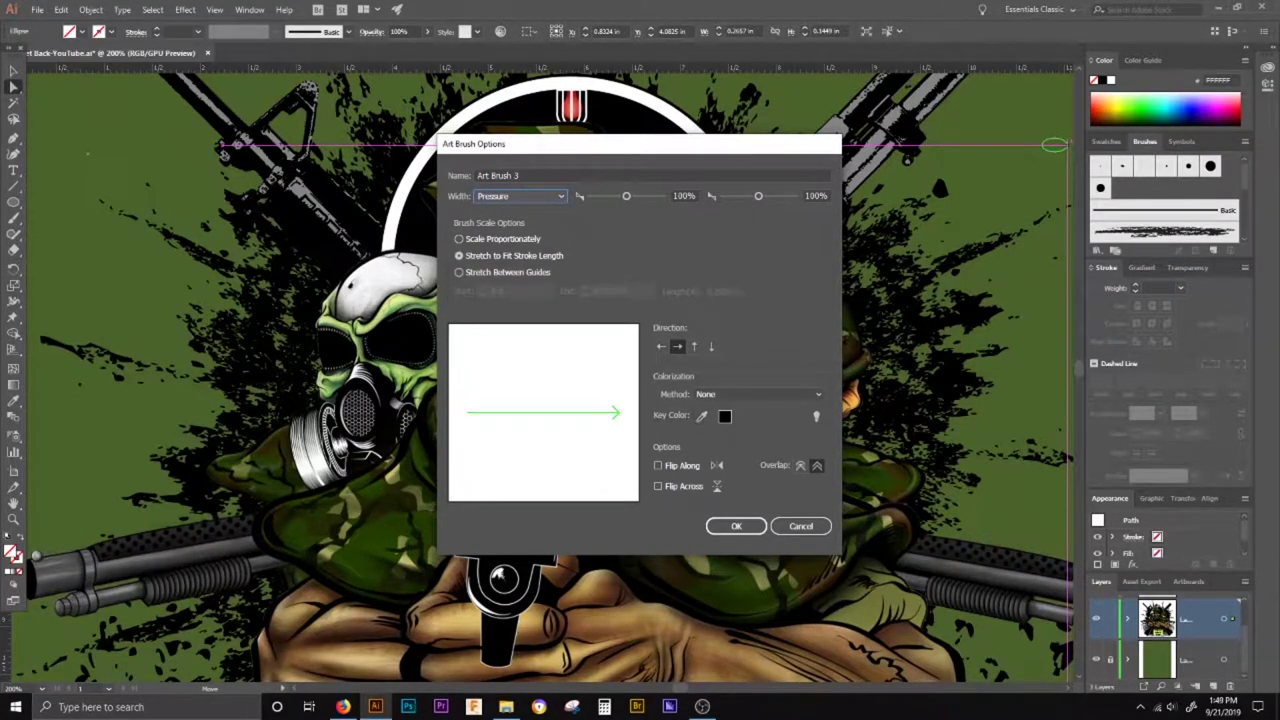
click(736, 526)
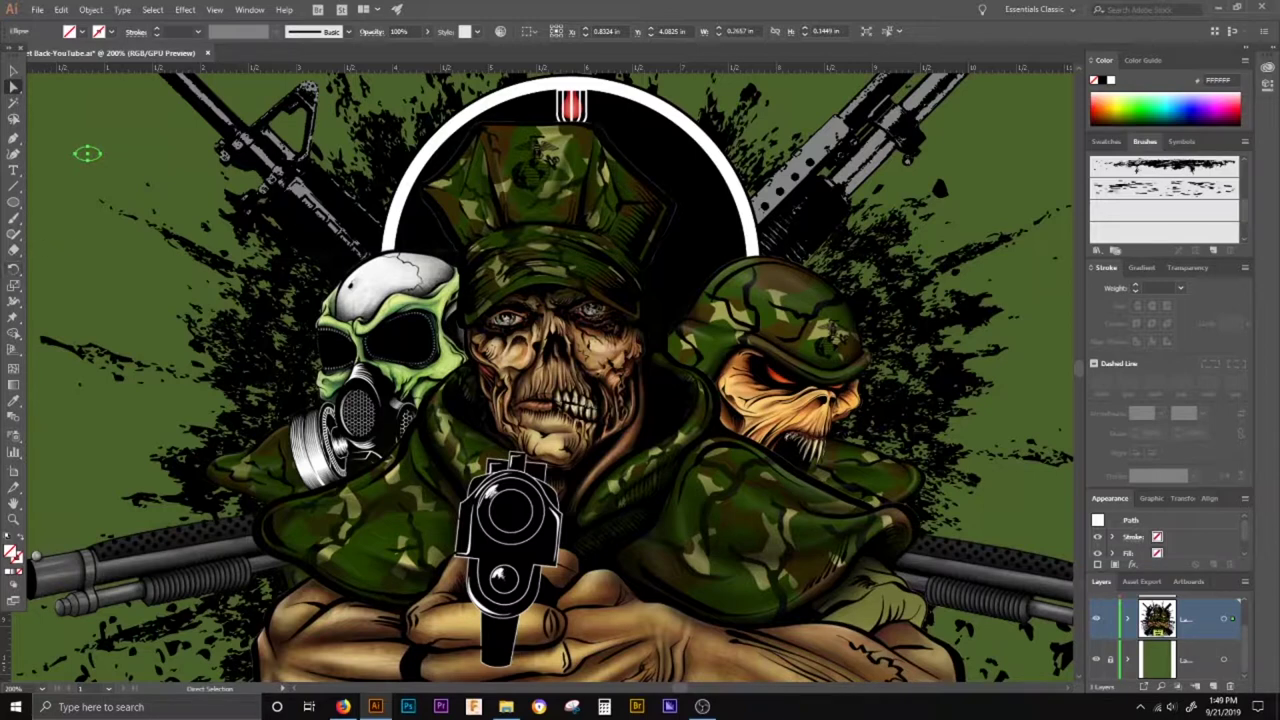
- Ready the Paintbrush with the new art brush, deselect the ellipse, and set both fill and stroke to black
click(13, 217)
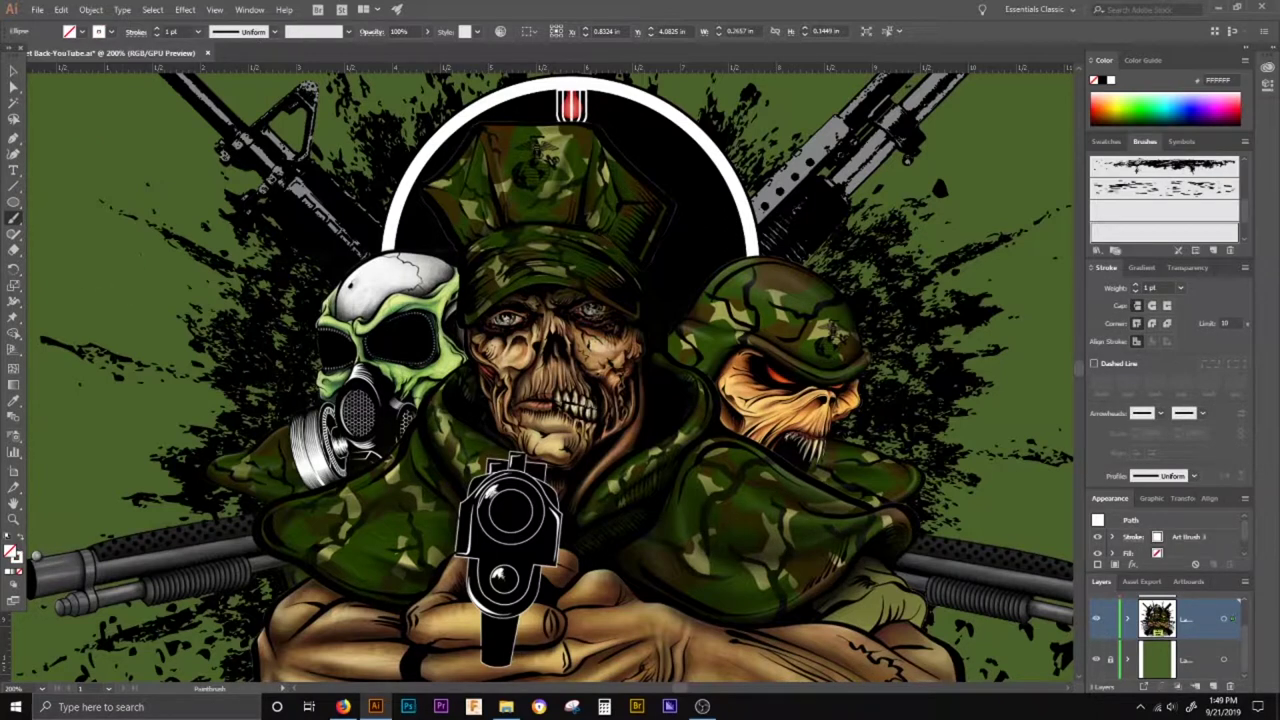
key(ctrl+shift+a)
key(a)
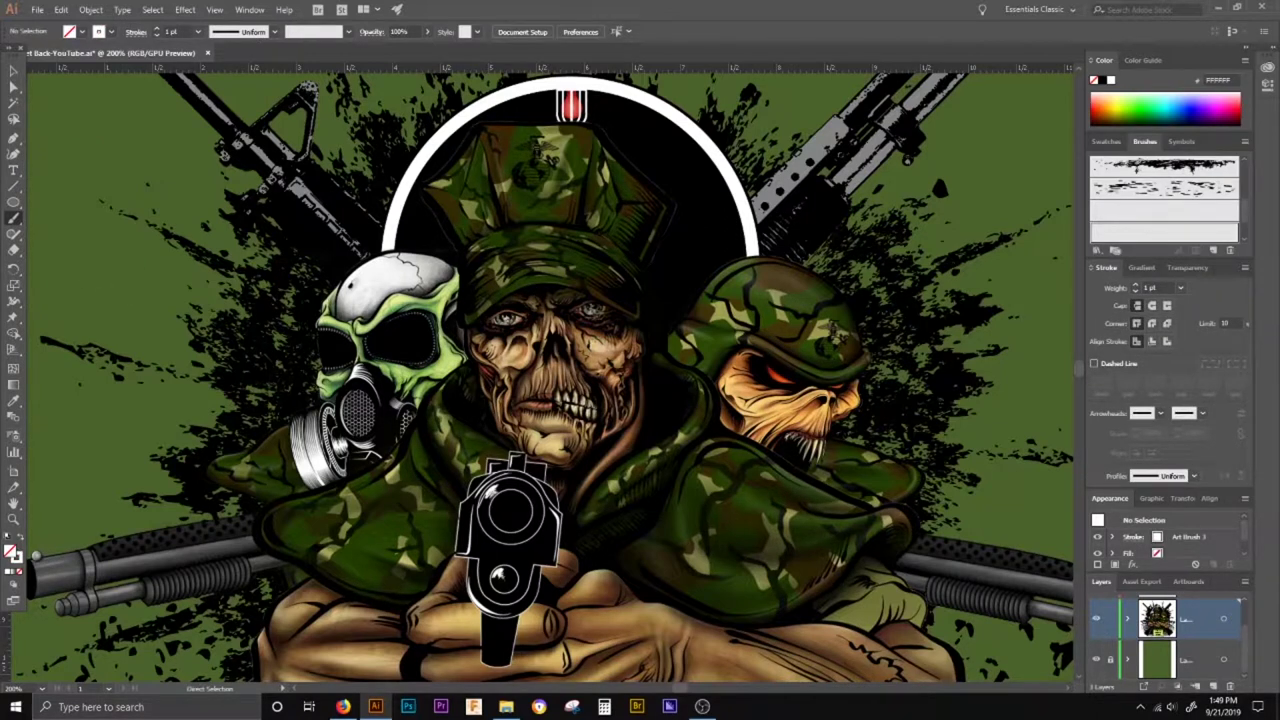
key(x)
key(slash)
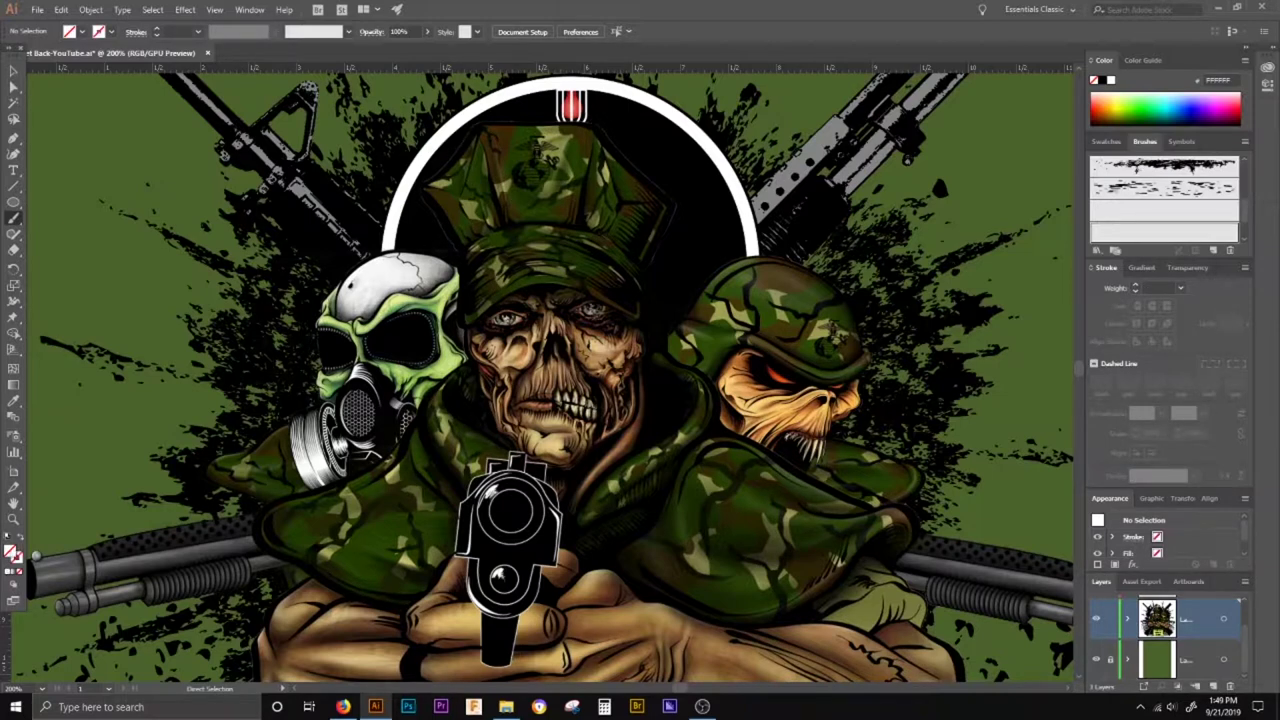
key(b)
key(comma)
key(x)
key(comma)
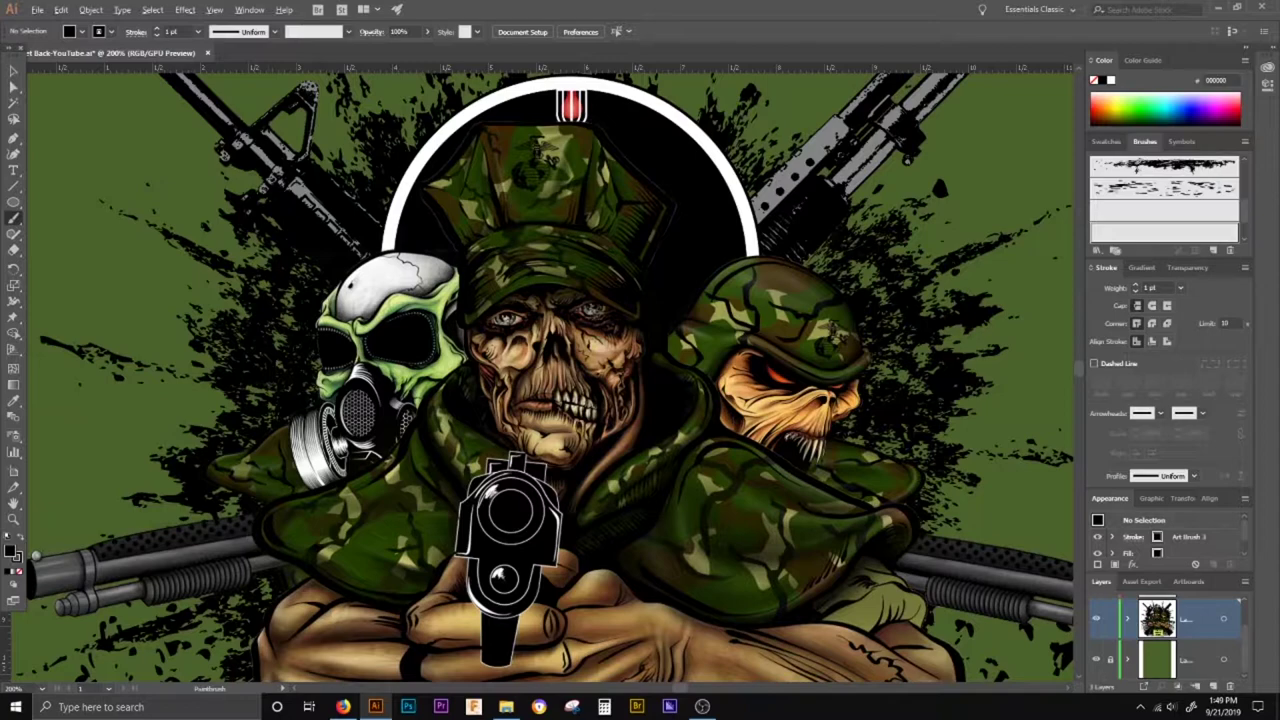
- Paint a solid black spiky shape freehand on the empty green area above the shotgun barrel
scroll(208, 356, down, 3)
scroll(440, 235, up, 3)
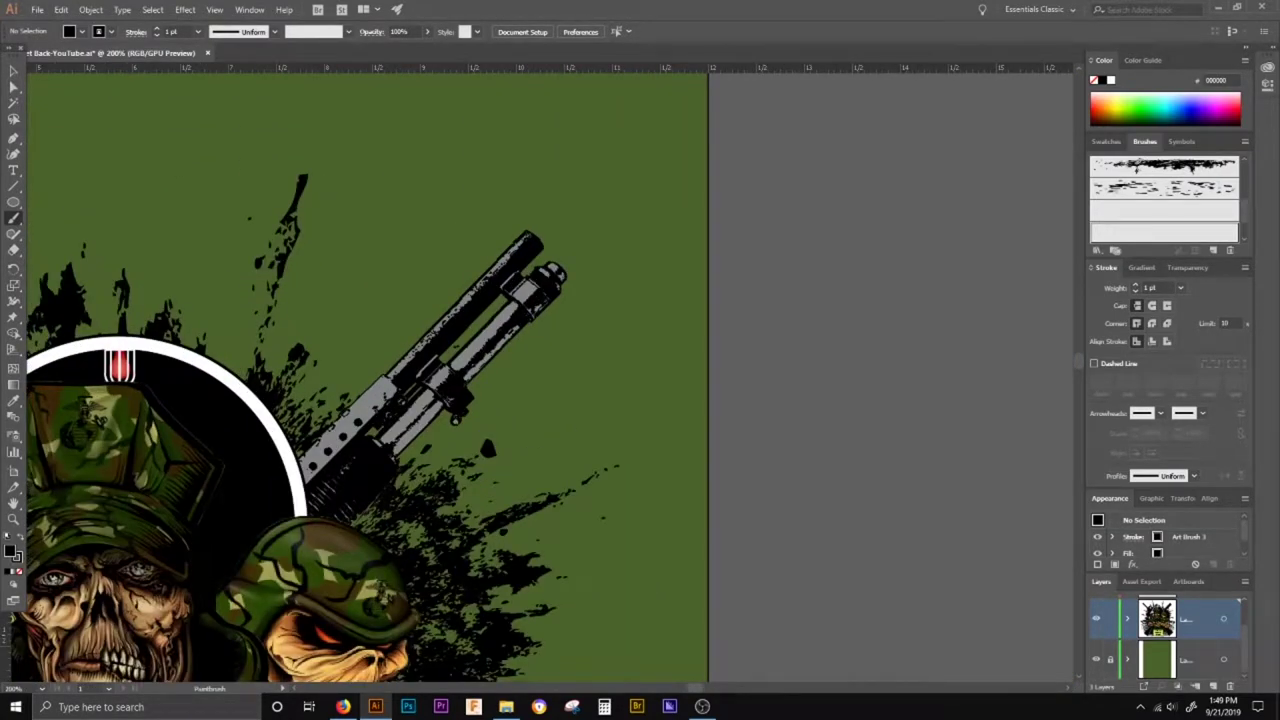
mouse_move(448, 209)
mouse_down()
mouse_move(462, 140)
mouse_move(452, 180)
mouse_move(431, 196)
mouse_move(423, 146)
mouse_move(417, 197)
mouse_move(396, 150)
mouse_move(388, 208)
mouse_move(366, 168)
mouse_move(355, 222)
mouse_move(380, 238)
mouse_move(448, 208)
mouse_up()
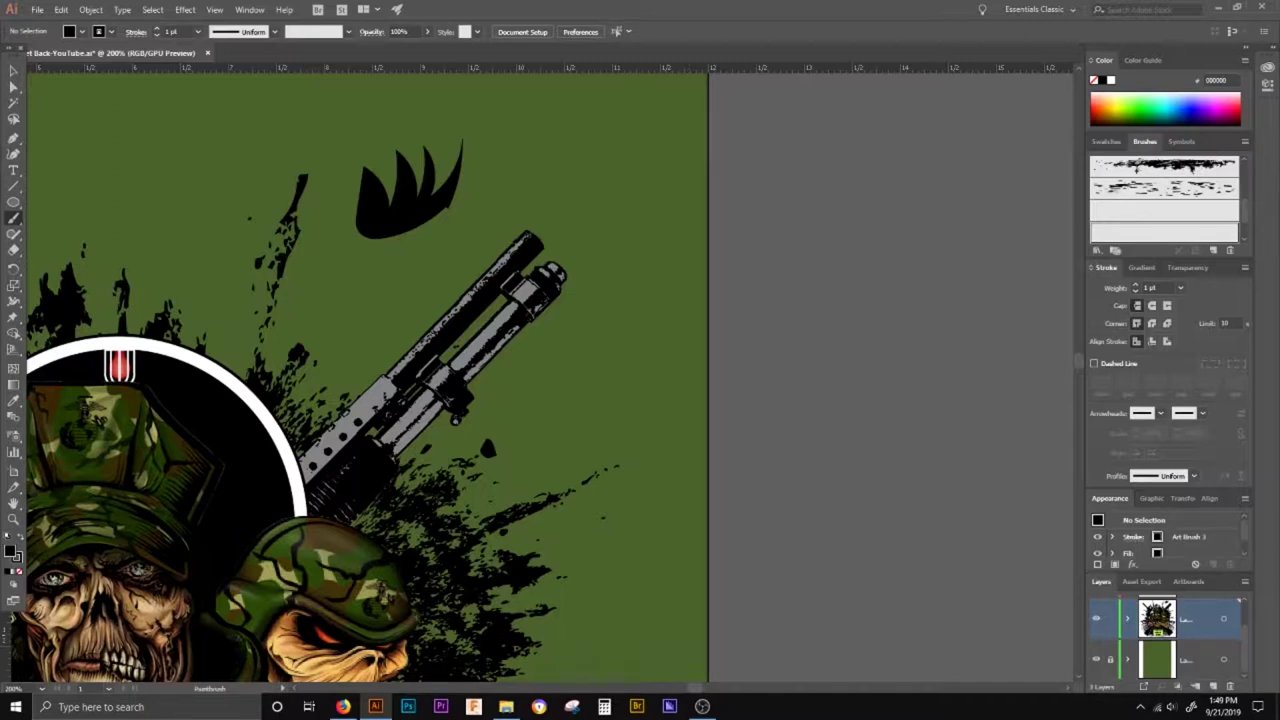
- Review the Paintbrush tool's fidelity and Fill new brush strokes options and accept them
scroll(415, 175, up, 4)
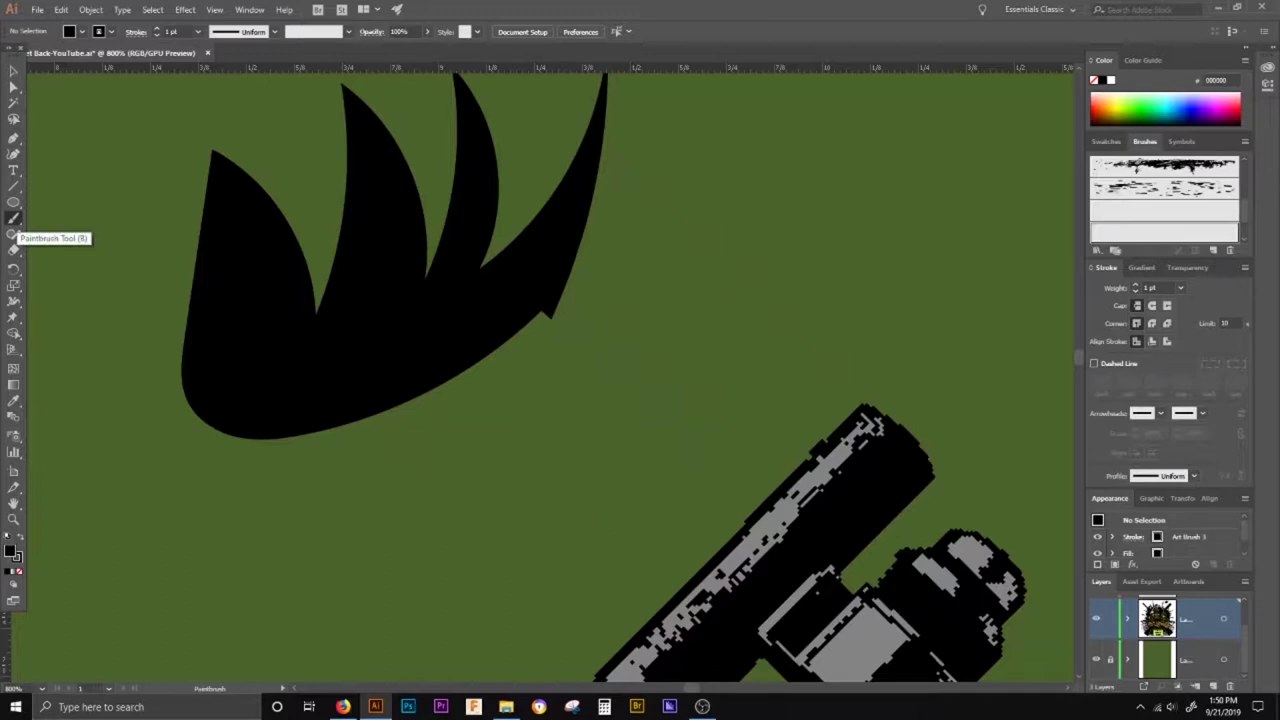
double_click(13, 218)
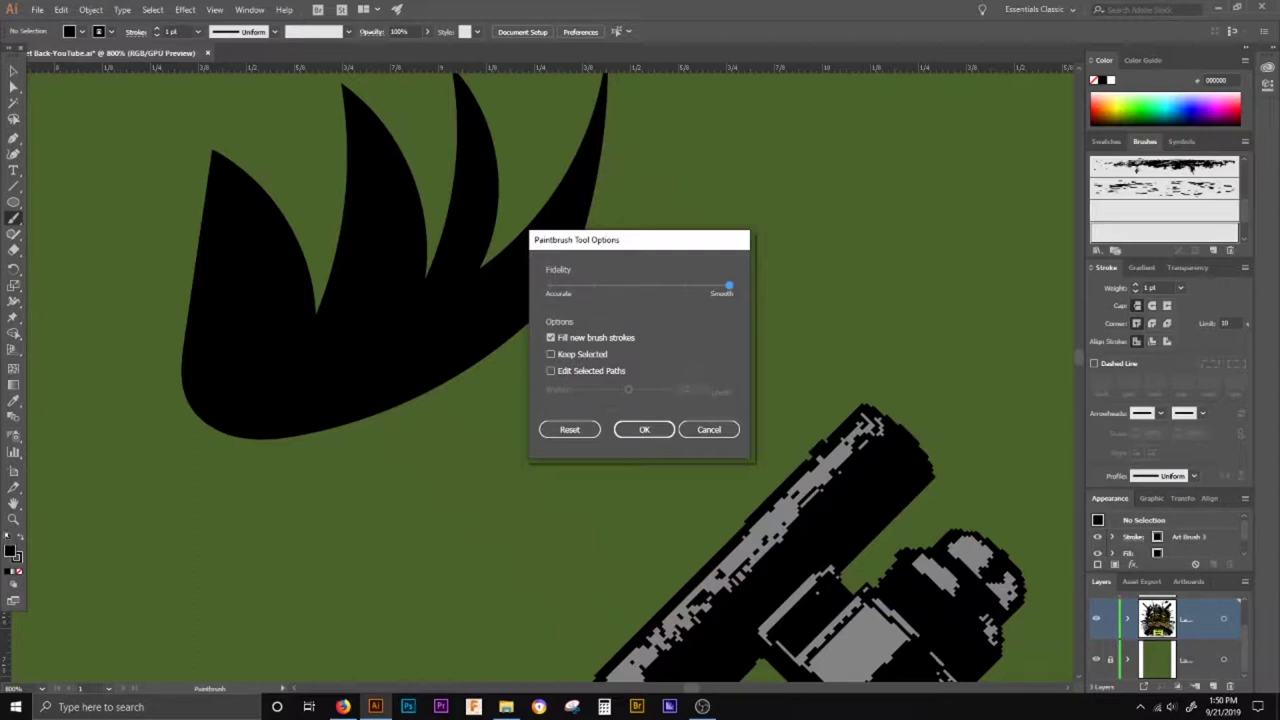
click(644, 429)
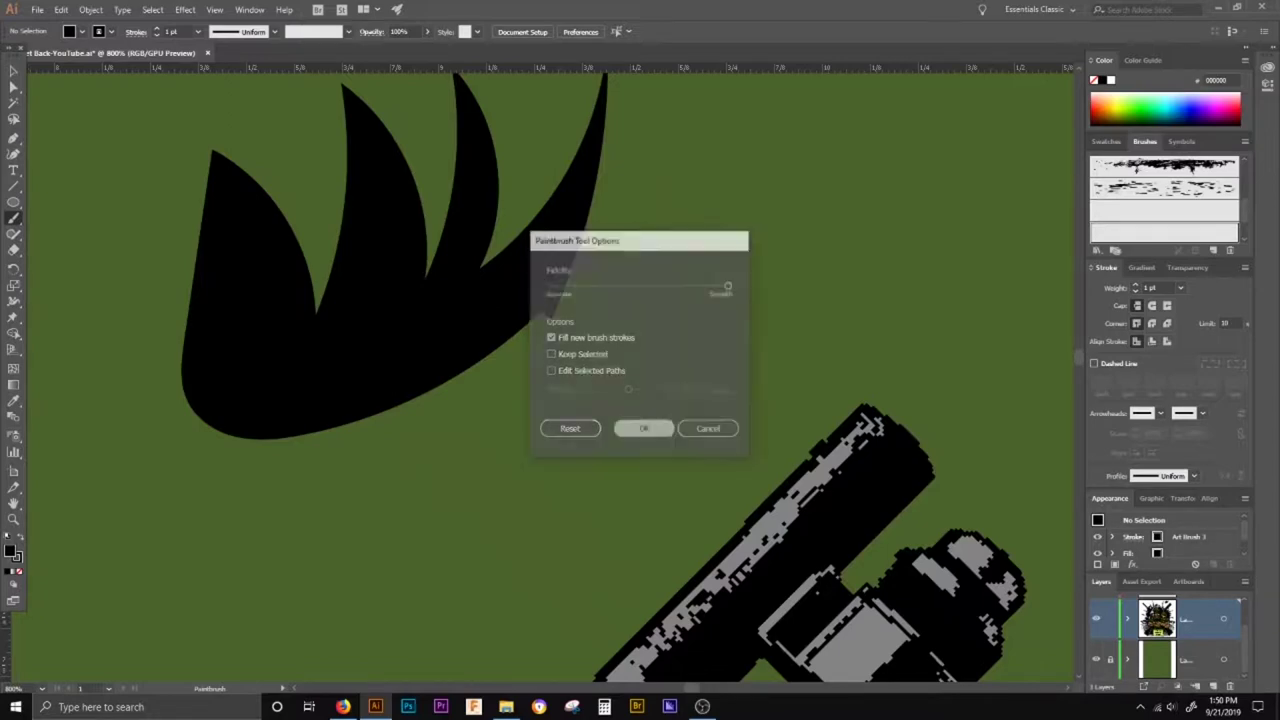
- Delete the black spiky test shape above the shotgun barrel
key(ctrl+minus)
key(ctrl+minus)
key(ctrl+minus)
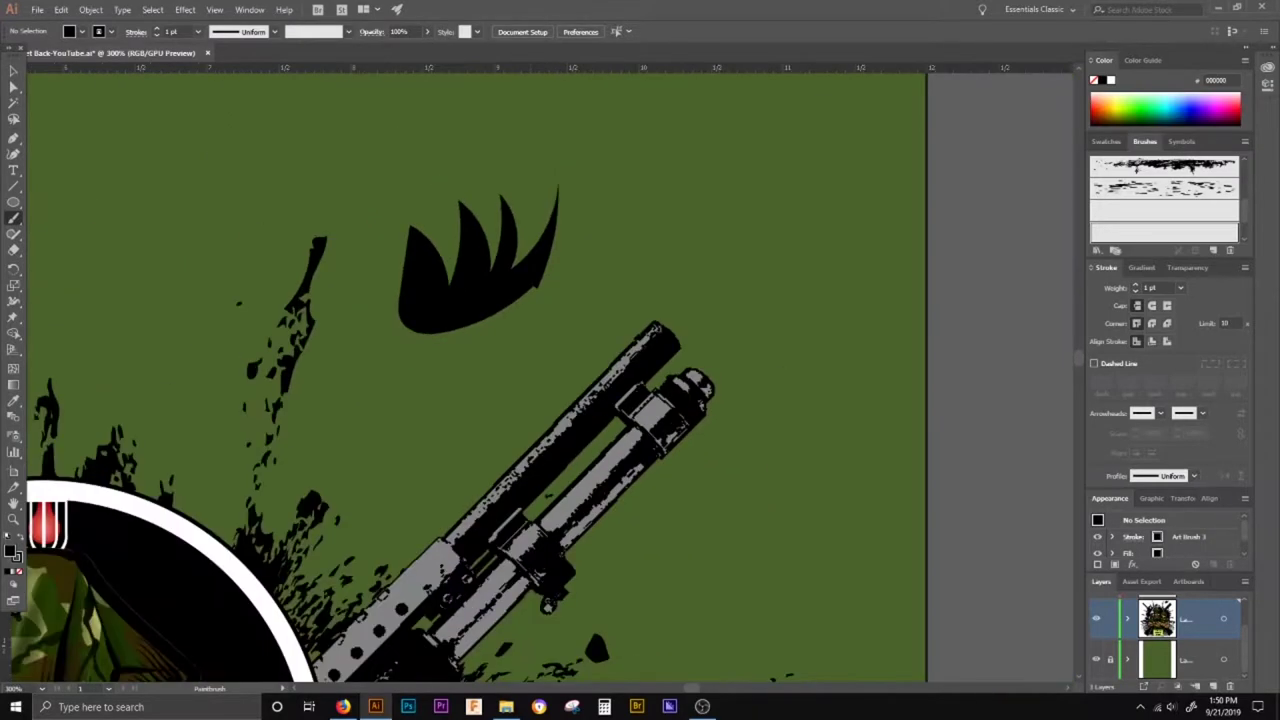
key(v)
click(484, 287)
key(Delete)
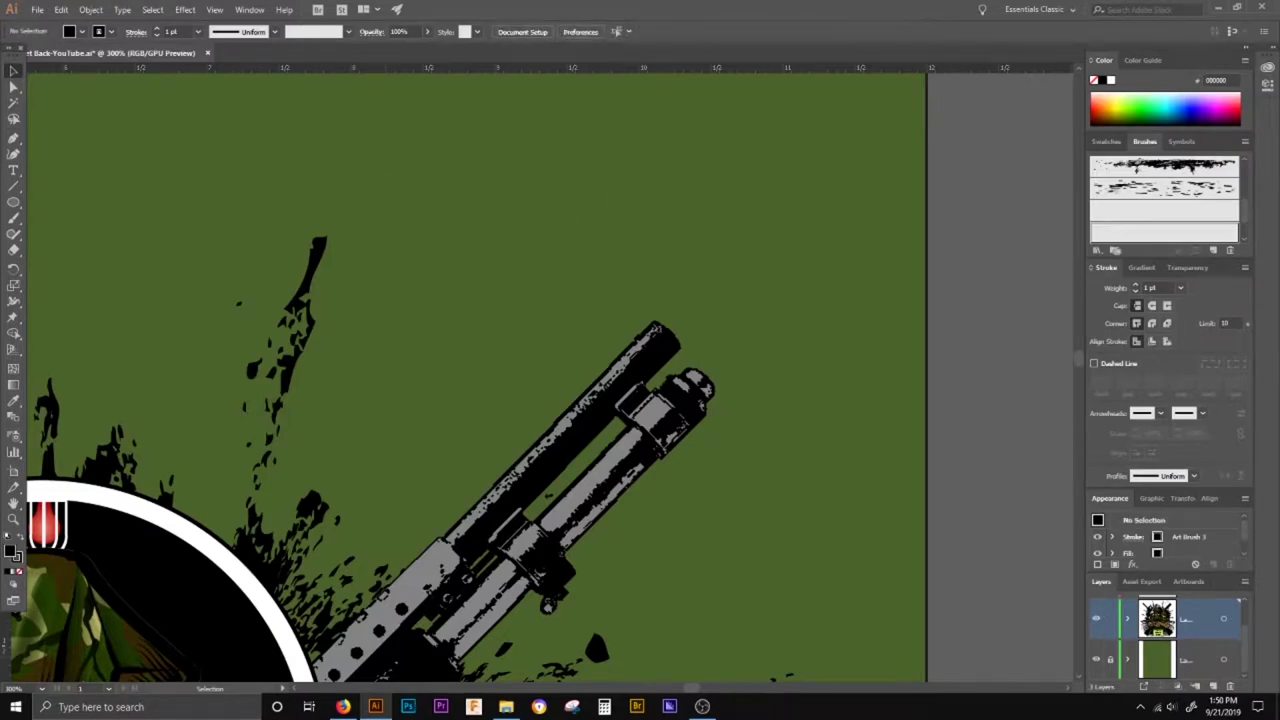
- Examine the soldiers' black linework and shading, from the whole artwork down to the faces, pistol and hands
scroll(480, 378, down, 4)
scroll(384, 450, down, 2)
scroll(290, 436, up, 1)
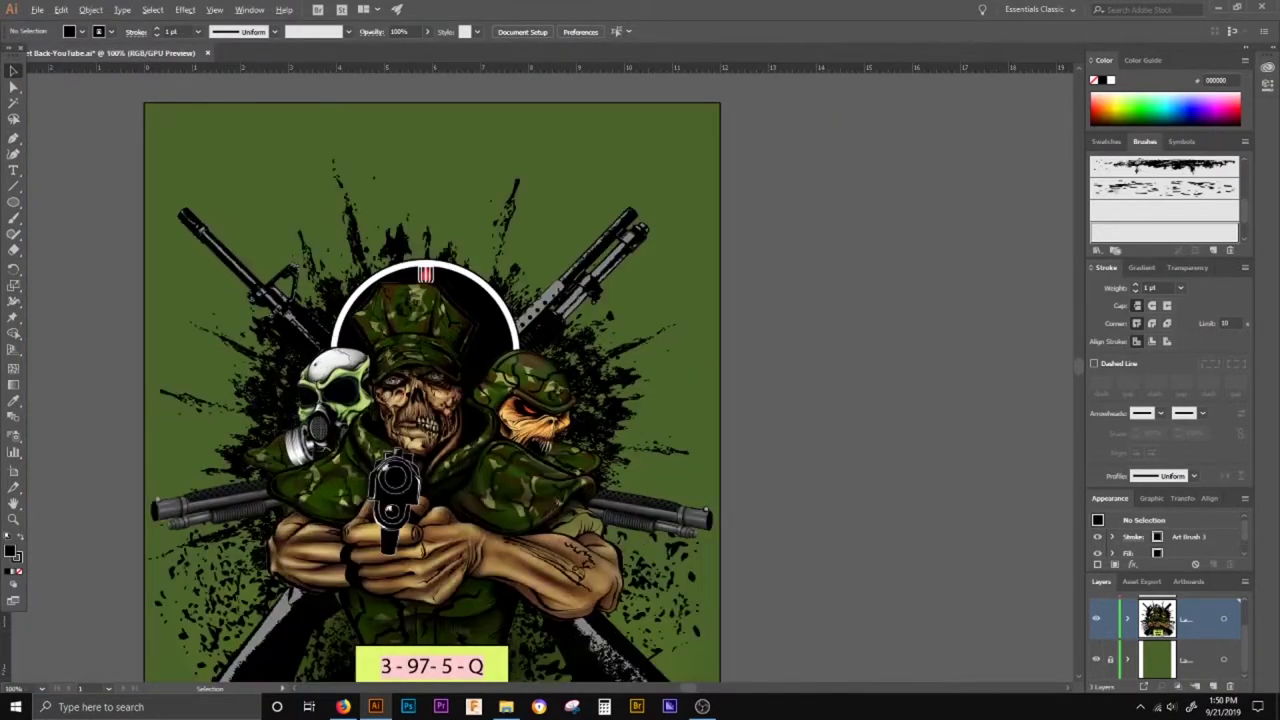
key(ctrl+plus)
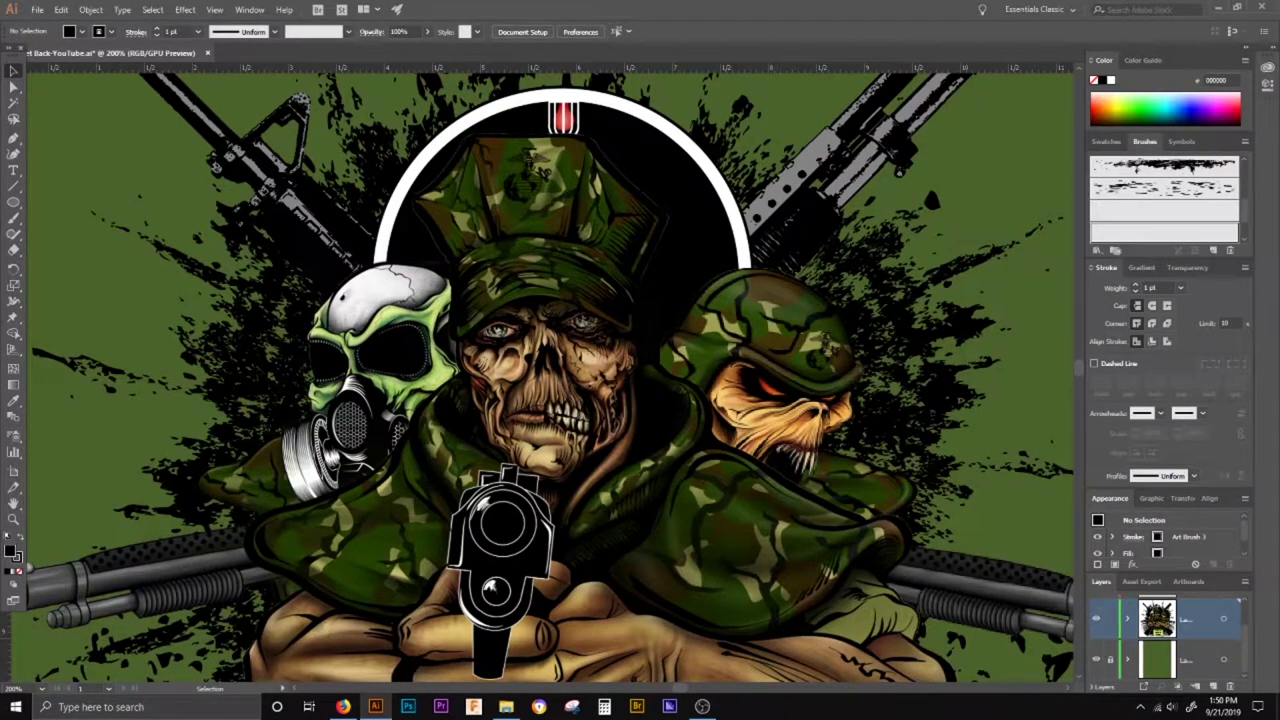
key(ctrl+minus)
scroll(619, 378, down, 2)
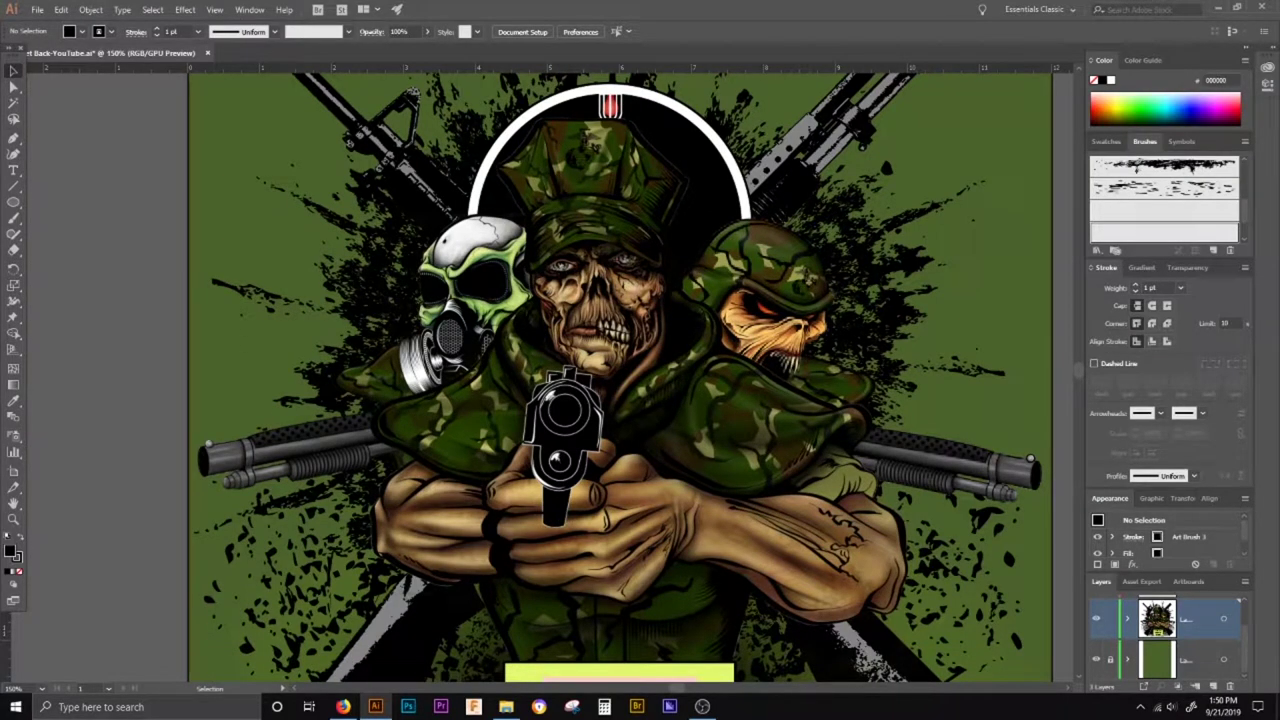
alt+scroll(745, 411, up, 4)
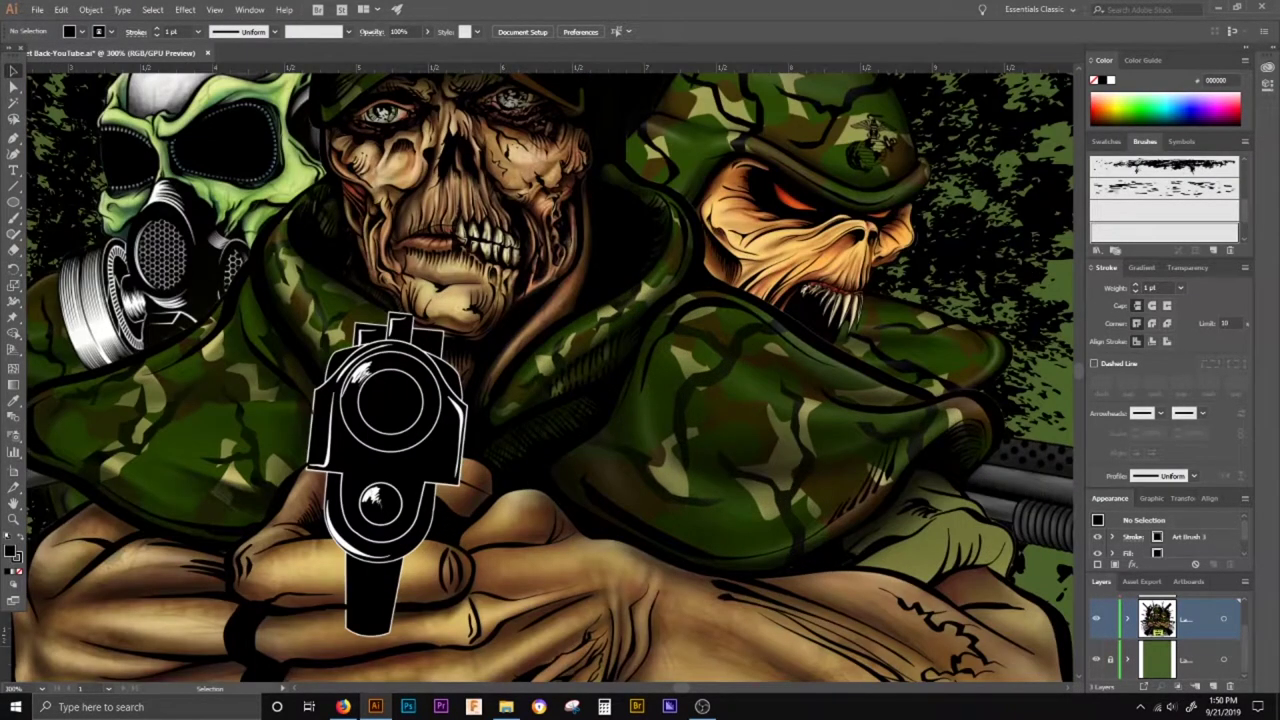
scroll(625, 345, up, 3)
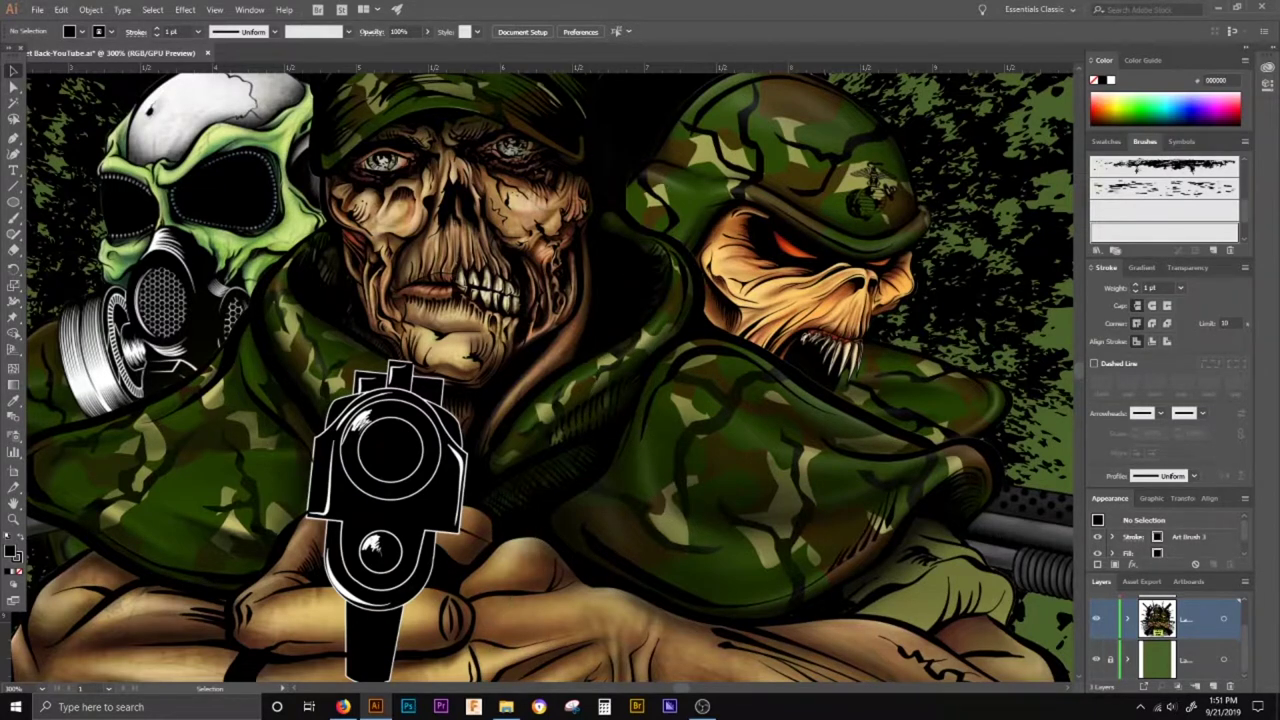
scroll(718, 553, down, 3)
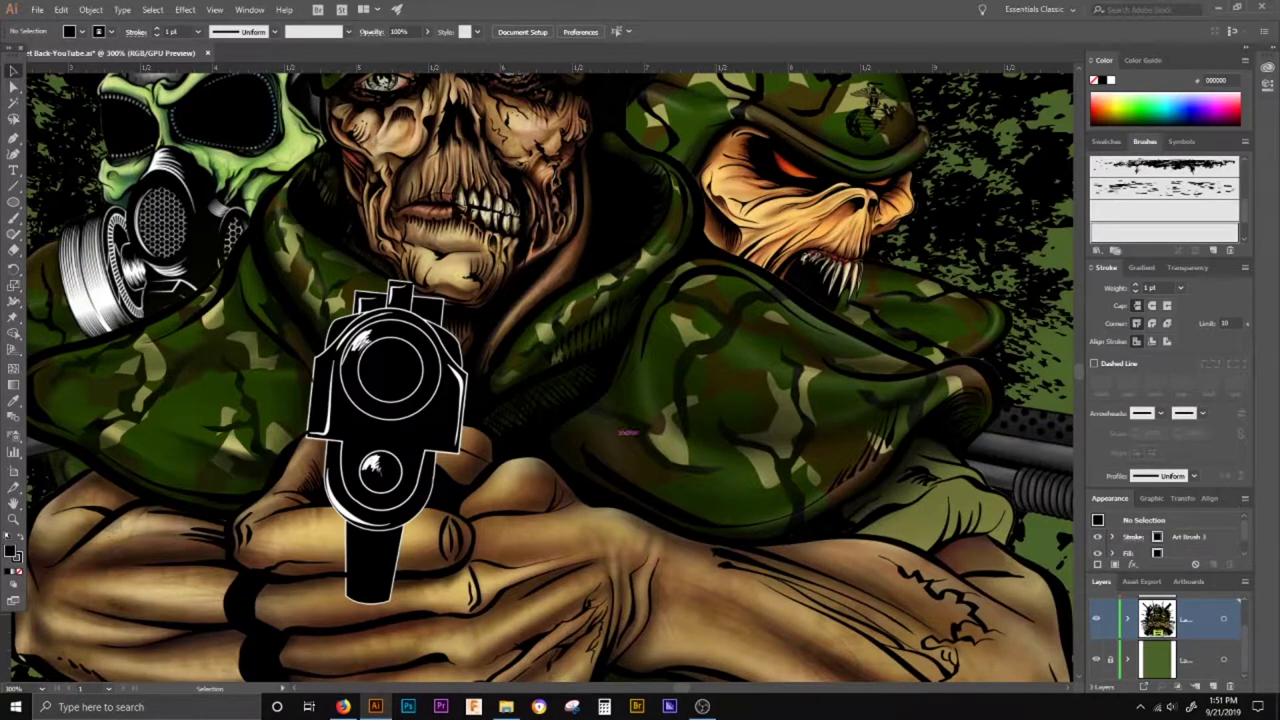
scroll(430, 327, up, 6)
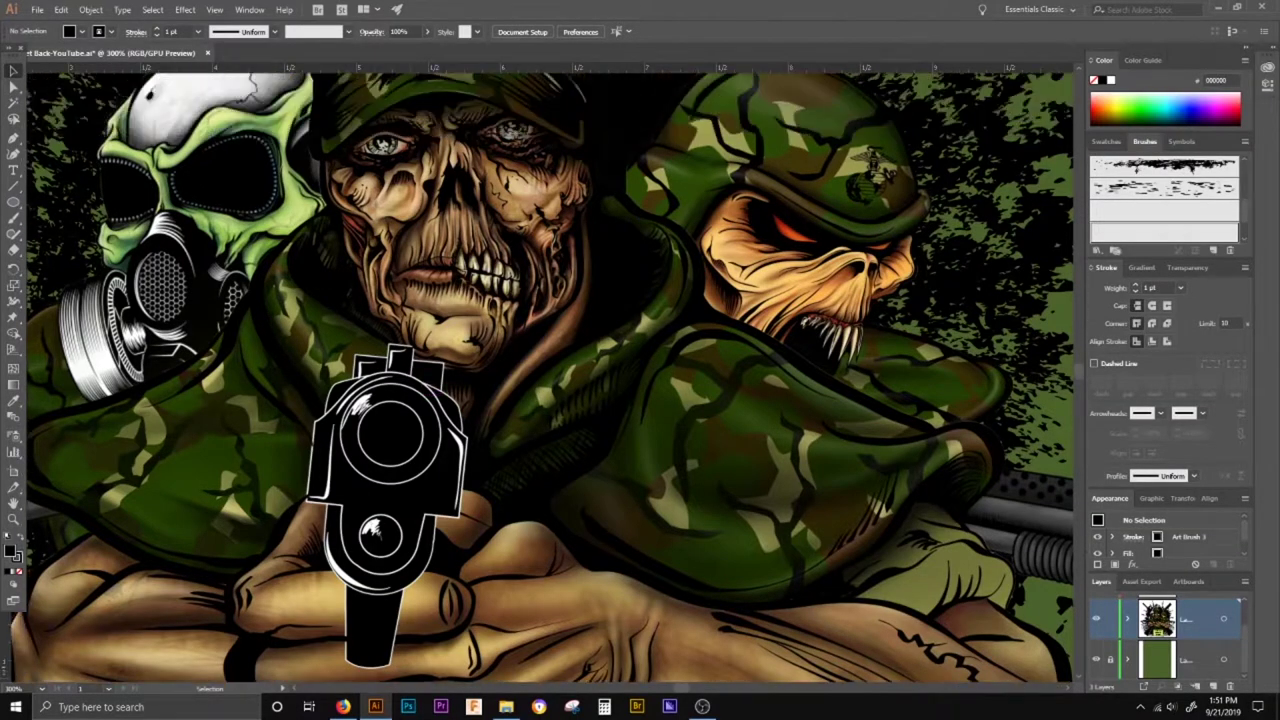
scroll(430, 345, up, 2)
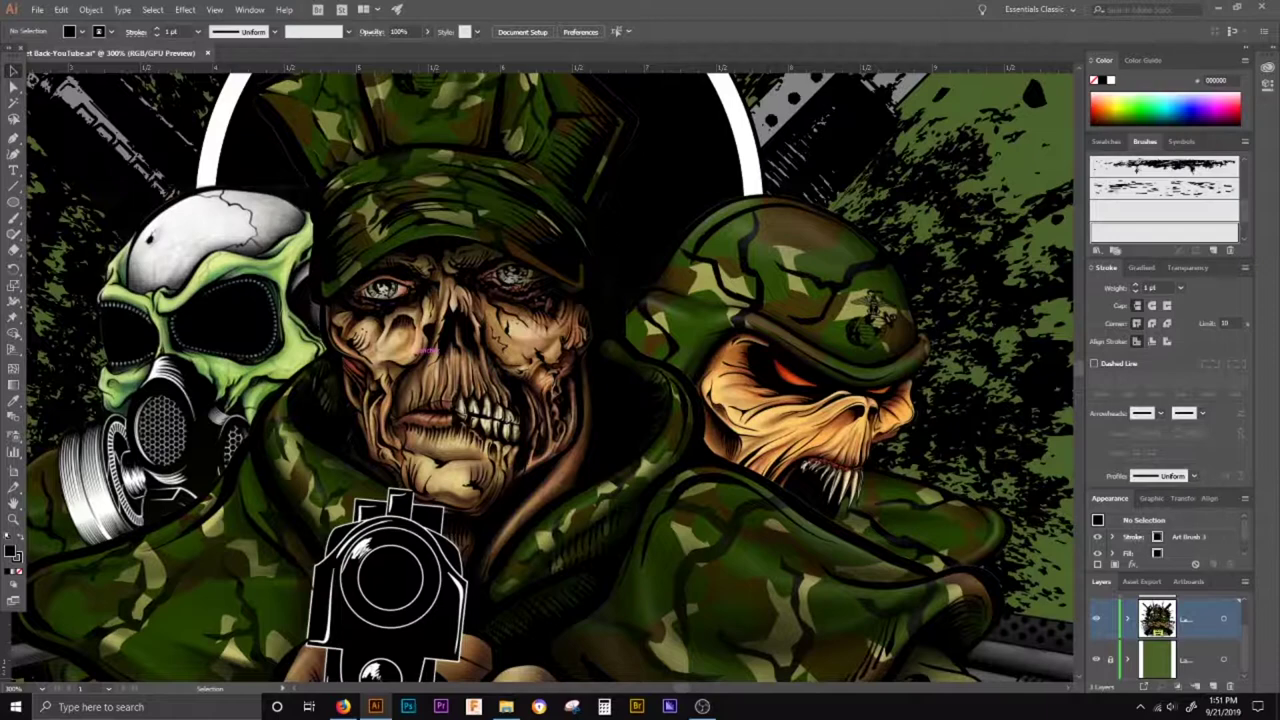
- Paint a row of black spiky shading with the Paintbrush along the brown lower fold of the helmeted soldier's camouflage sleeve
scroll(512, 217, up, 4)
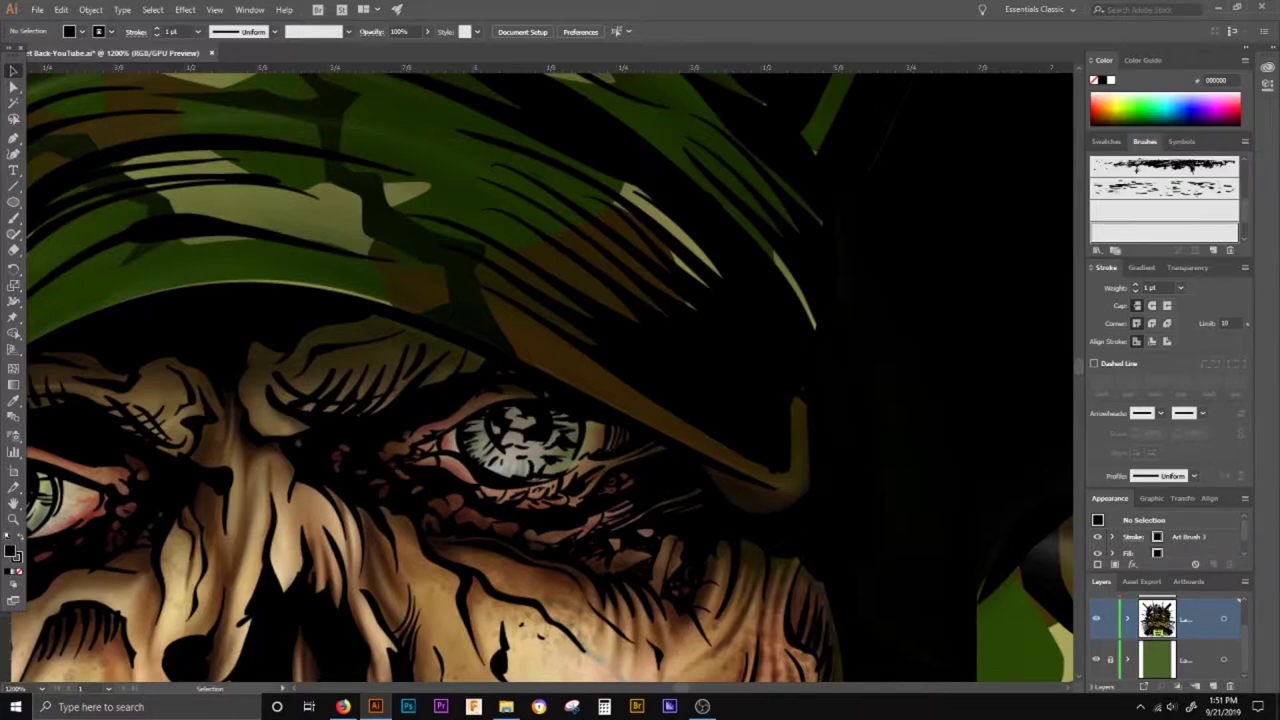
scroll(598, 372, down, 7)
scroll(638, 498, up, 4)
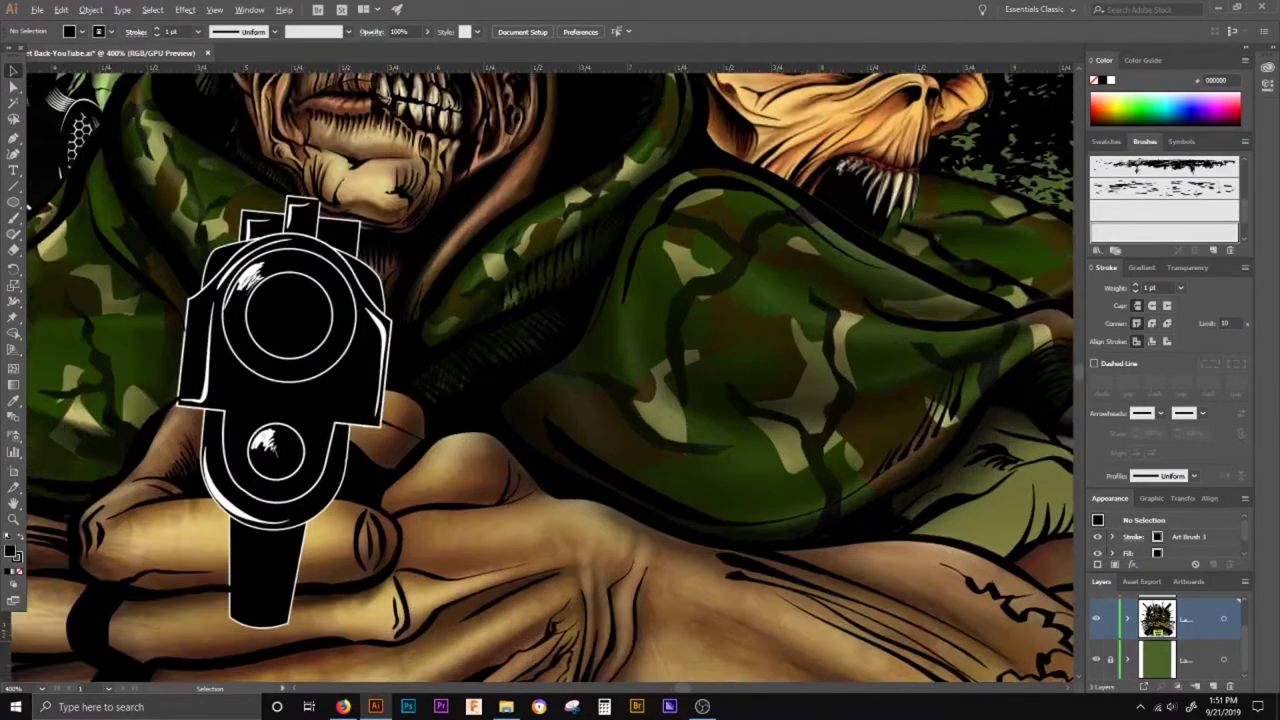
scroll(619, 508, up, 3)
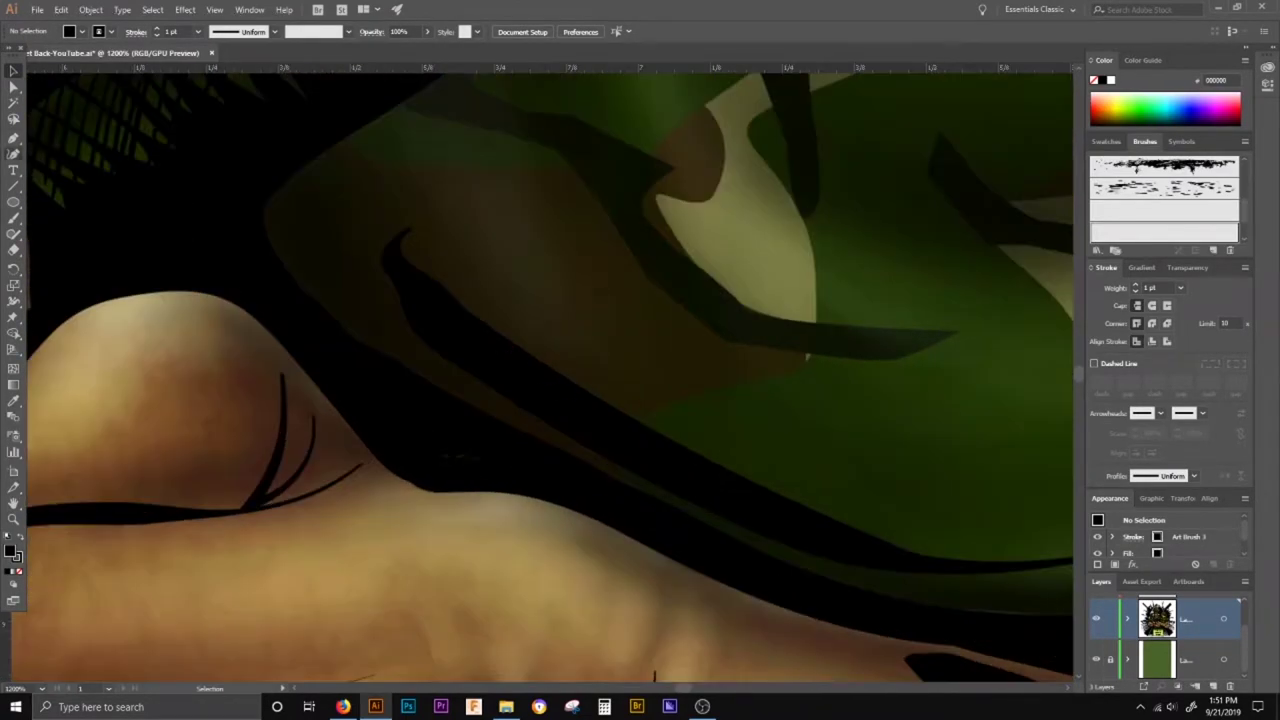
key(b)
mouse_move(441, 294)
mouse_down()
mouse_move(468, 150)
mouse_move(483, 281)
mouse_move(506, 178)
mouse_move(507, 245)
mouse_move(532, 307)
mouse_move(541, 210)
mouse_move(567, 318)
mouse_move(575, 328)
mouse_move(577, 232)
mouse_move(616, 356)
mouse_move(618, 260)
mouse_move(648, 432)
mouse_move(541, 396)
mouse_move(489, 361)
mouse_move(441, 291)
mouse_up()
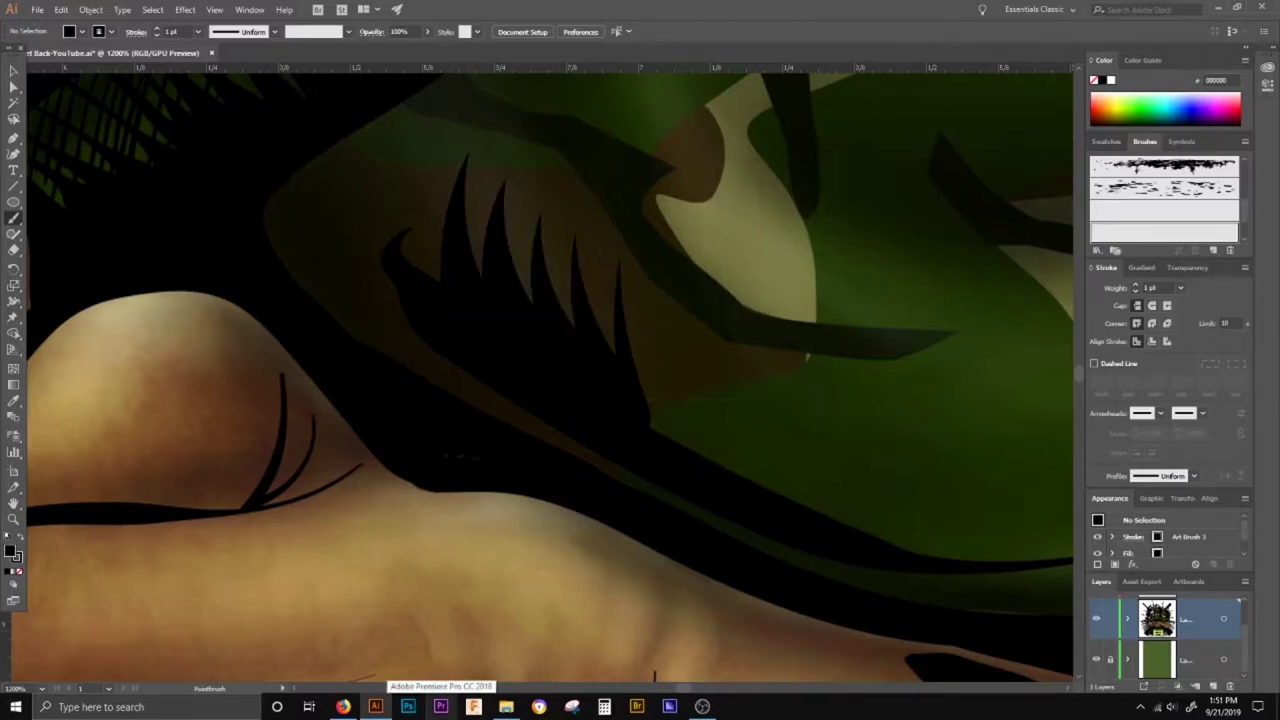
- Undo the spiky sleeve shading, try one curved, tapered black fold stroke on the same camouflage sleeve, and undo that too
scroll(406, 698, down, 3)
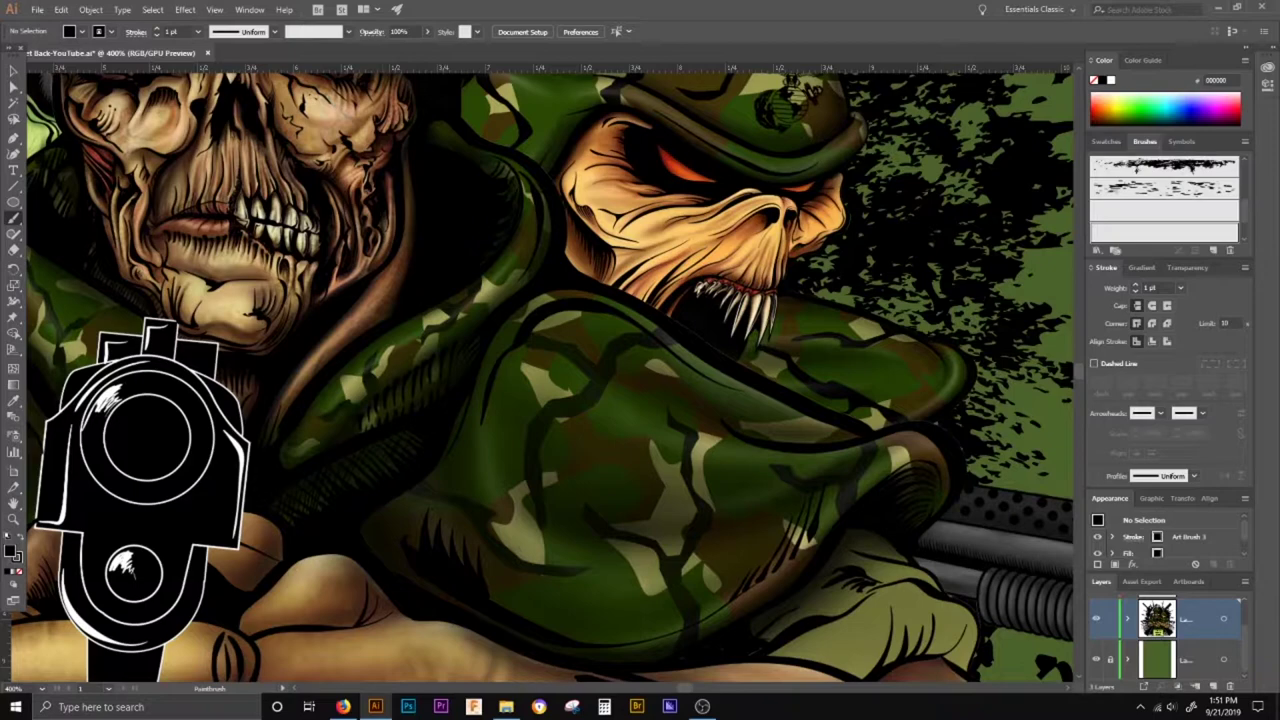
key(ctrl+plus)
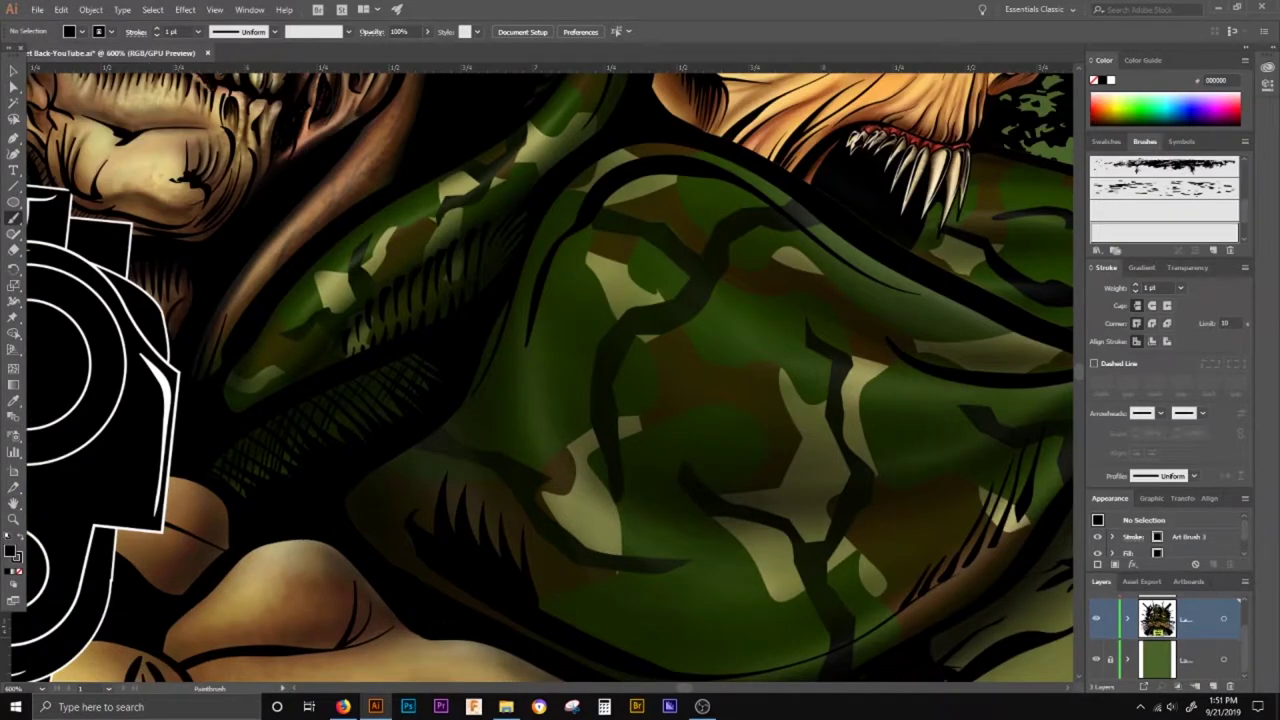
key(ctrl+z)
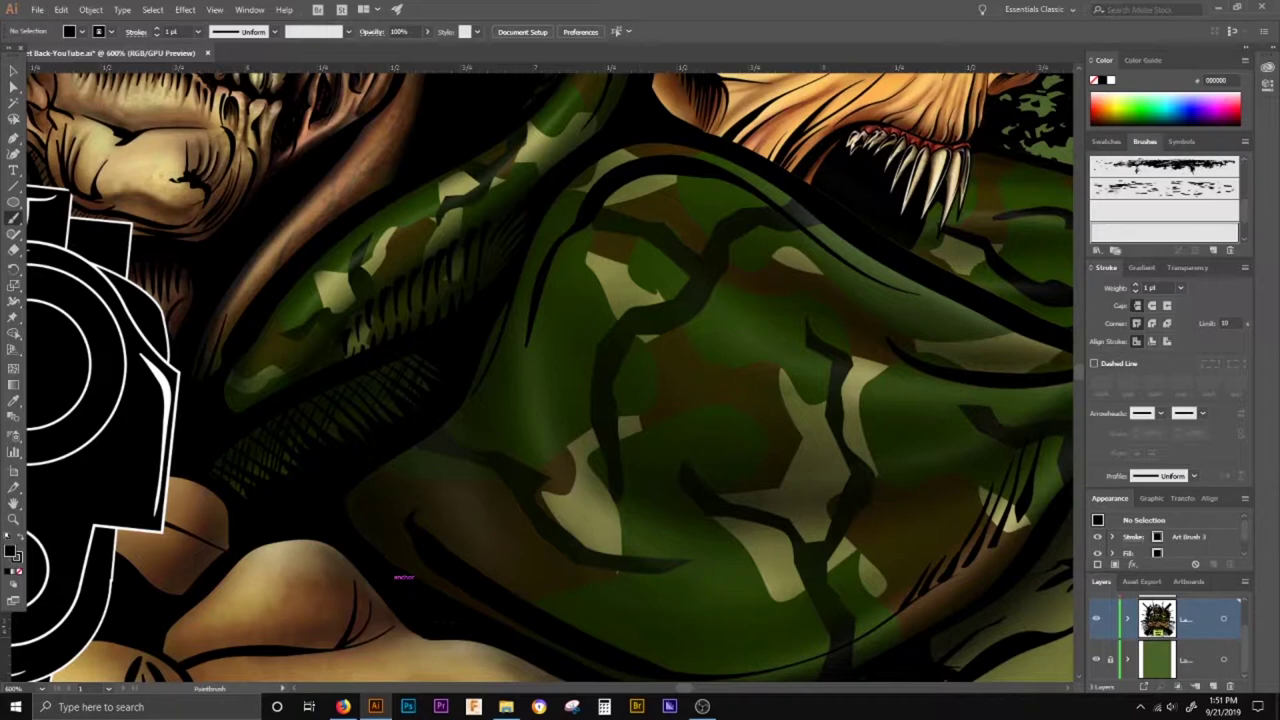
mouse_move(527, 396)
mouse_down()
mouse_move(573, 508)
mouse_move(639, 559)
mouse_move(692, 568)
mouse_move(612, 556)
mouse_move(537, 474)
mouse_move(527, 398)
mouse_up()
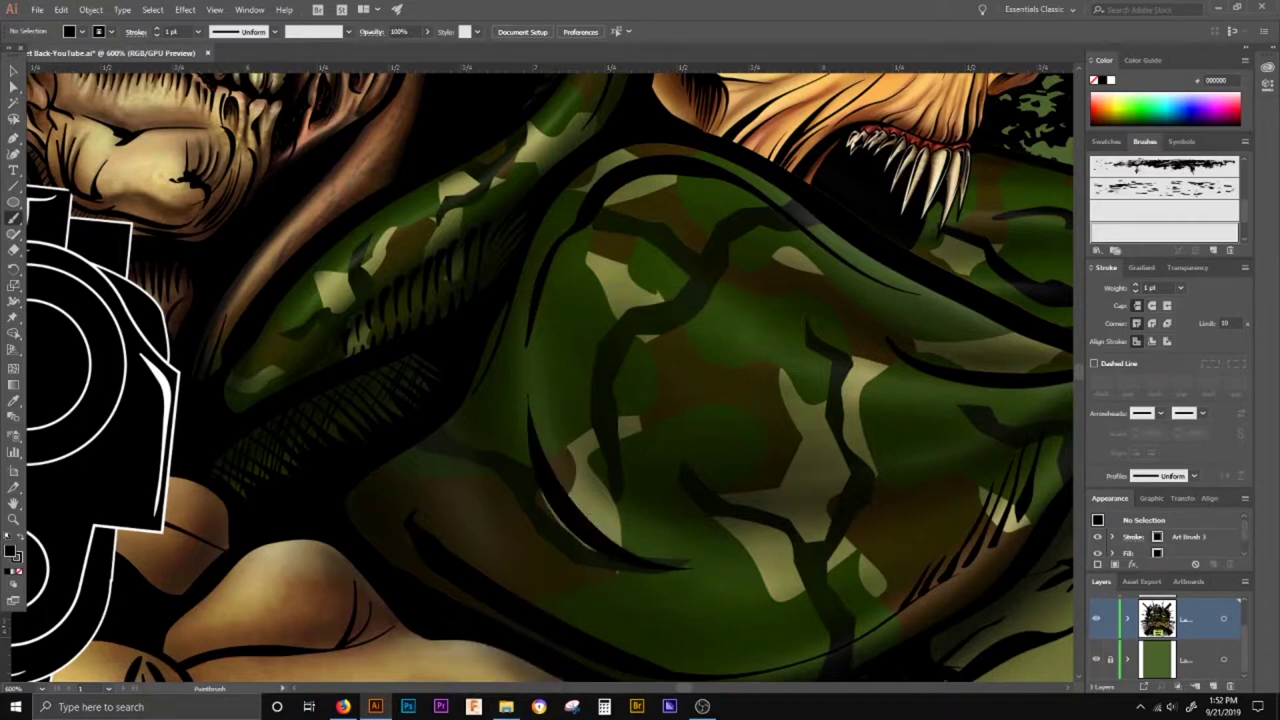
key(ctrl+z)
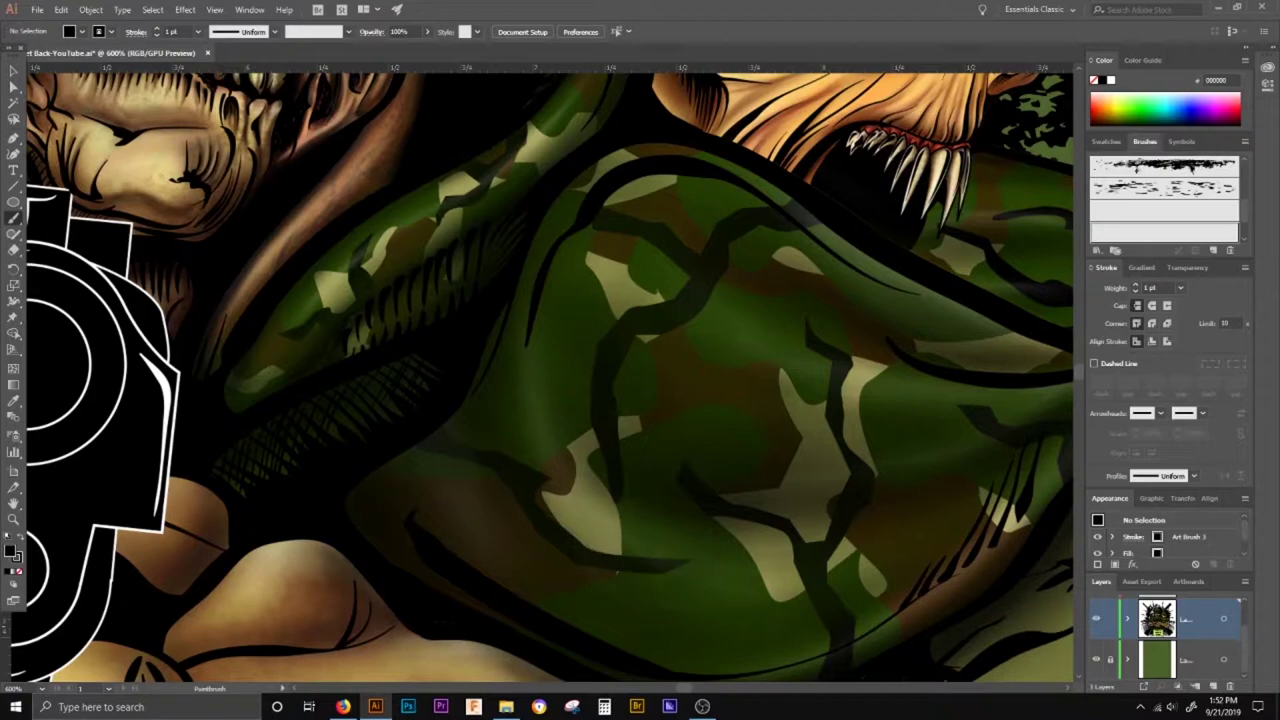
- Try a solid black shadow shape with a highlight rim on the back of the gas-mask soldier's white skull, and undo it
scroll(550, 376, down, 6)
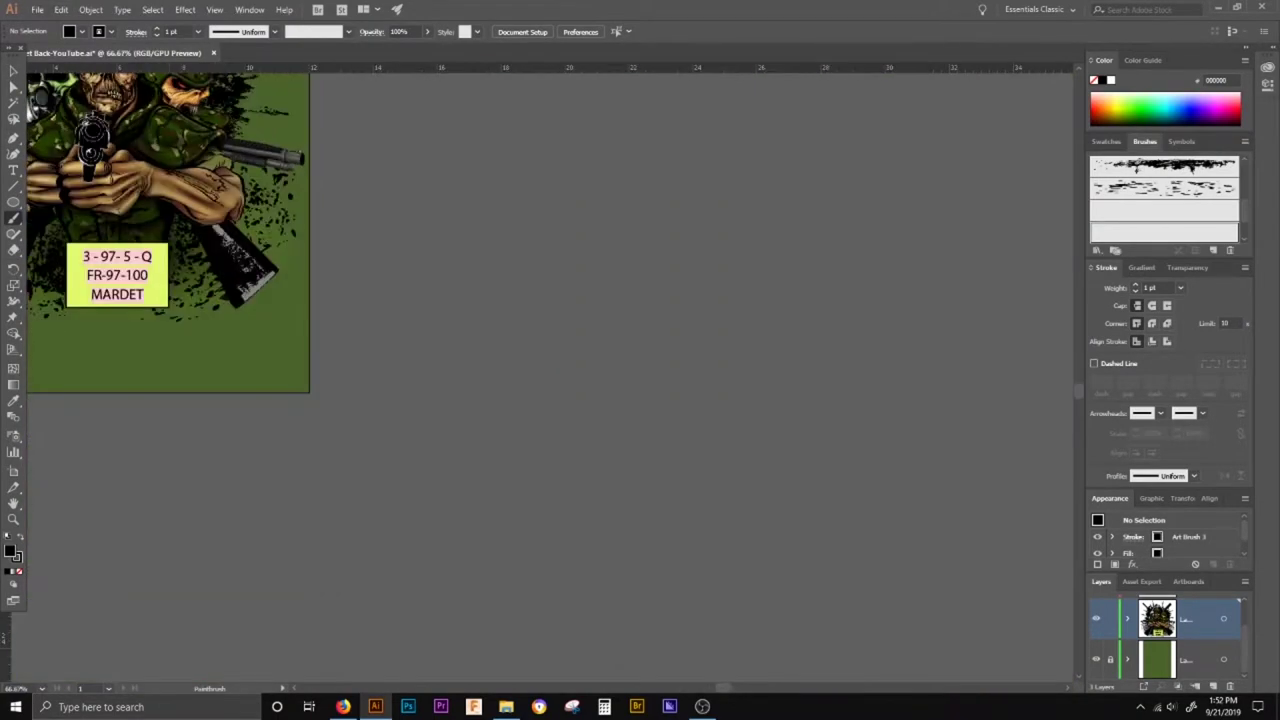
scroll(550, 376, left, 5)
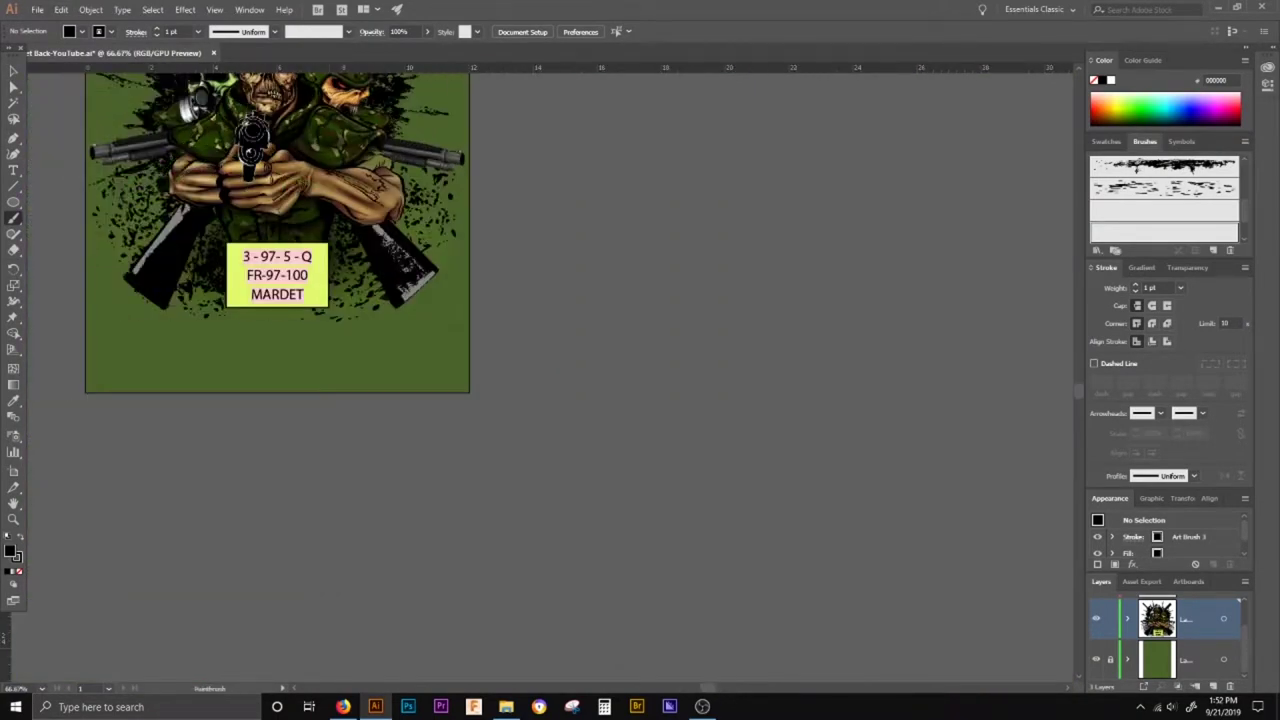
scroll(550, 376, up, 4)
scroll(205, 192, up, 7)
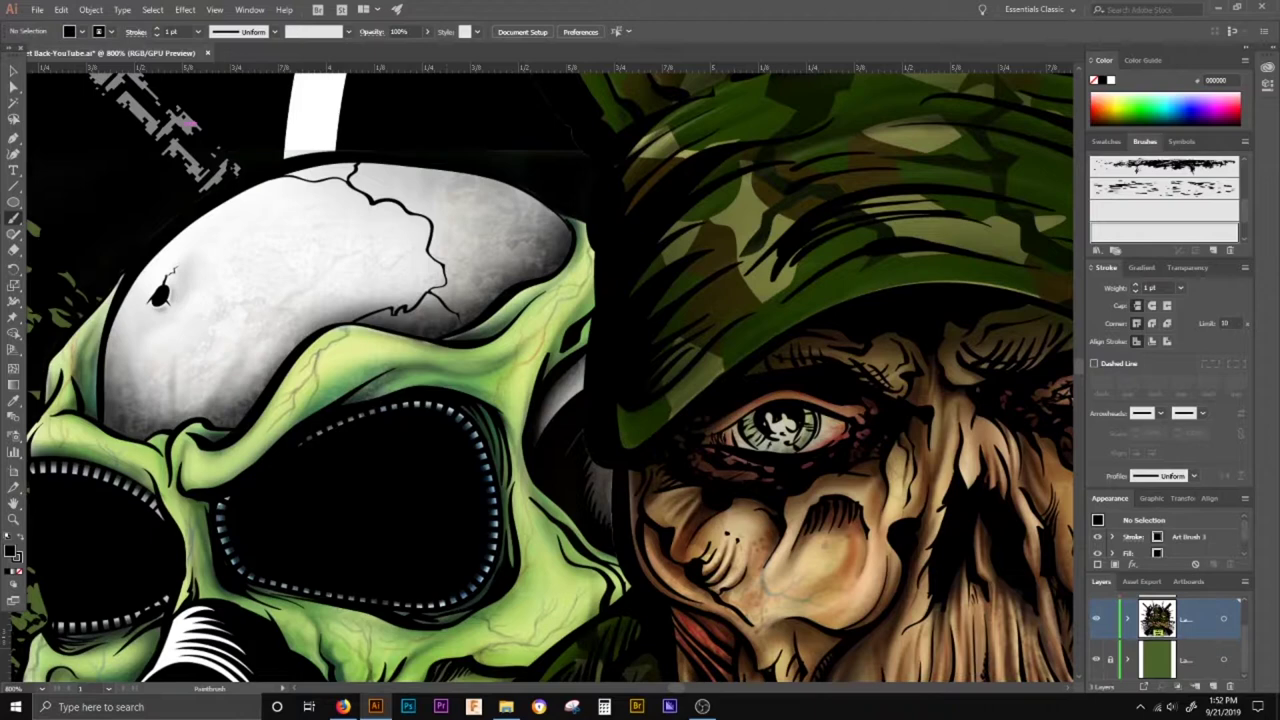
mouse_move(538, 212)
mouse_down()
mouse_move(564, 246)
mouse_move(480, 285)
mouse_move(468, 276)
mouse_up()
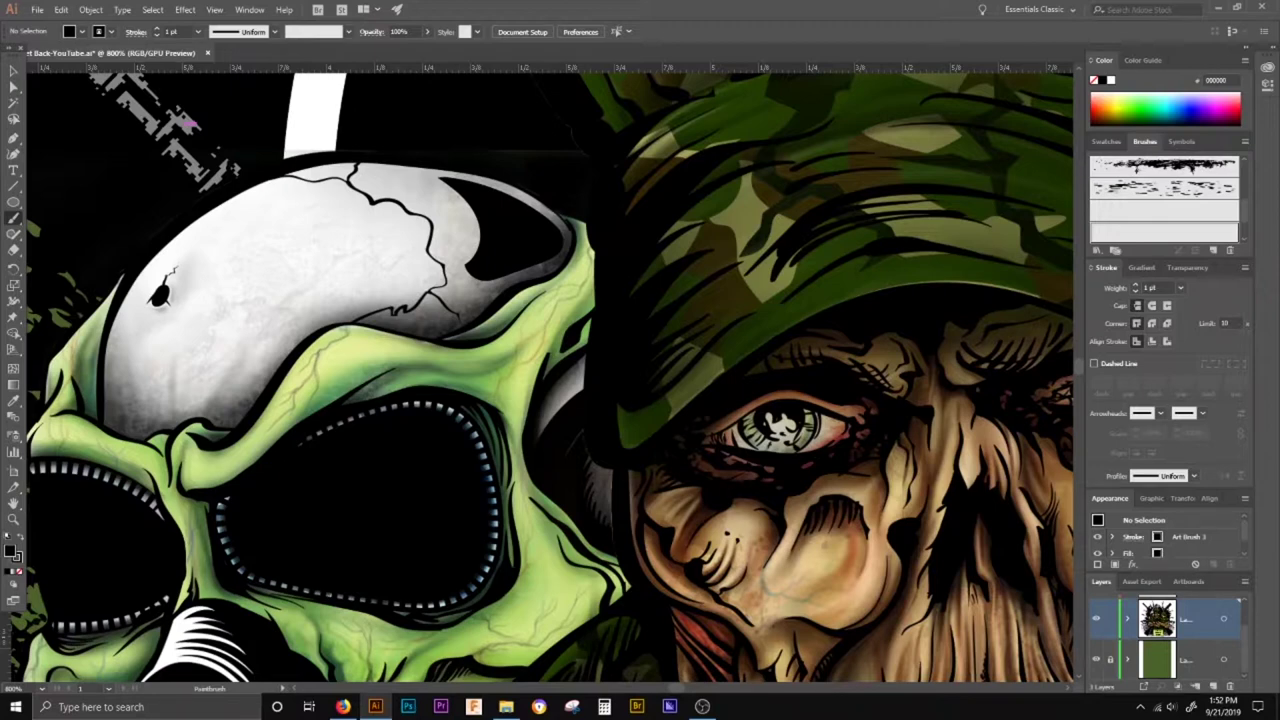
key(ctrl+z)
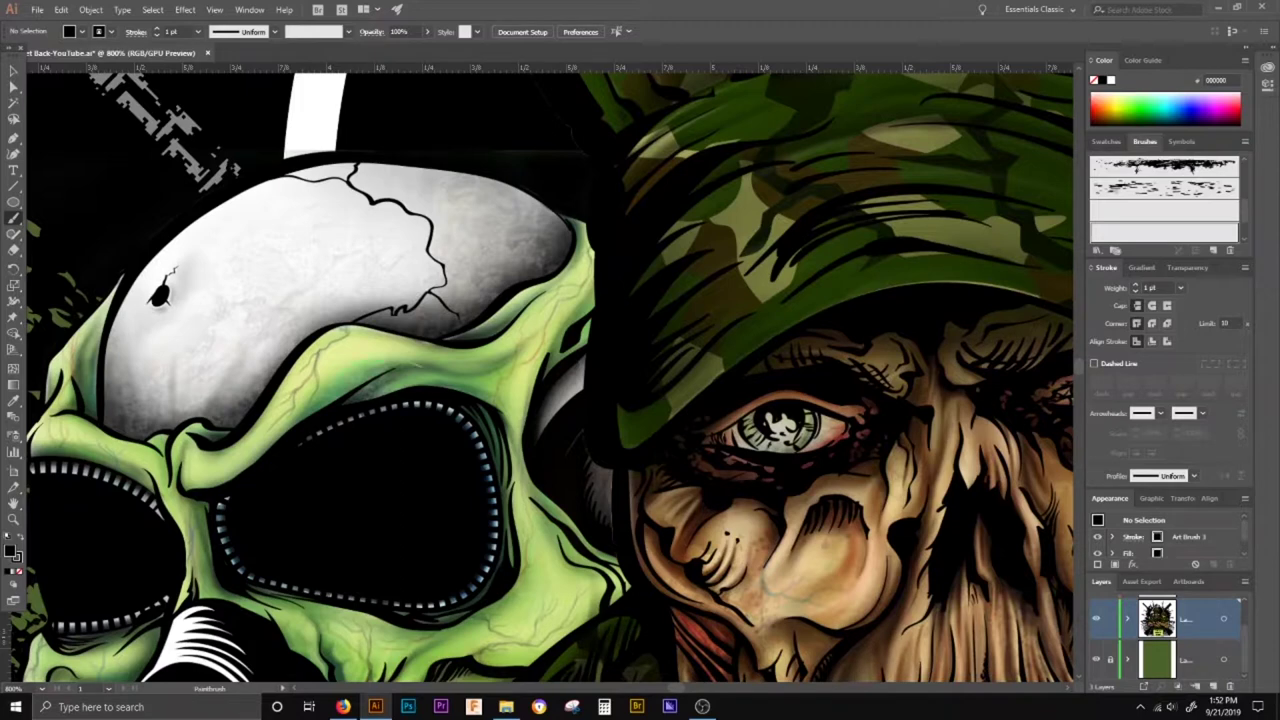
- Try thin, tapered black strokes along the green brow ridge above the gas-mask soldier's eye socket, undoing the attempts
drag(416, 364, 474, 371)
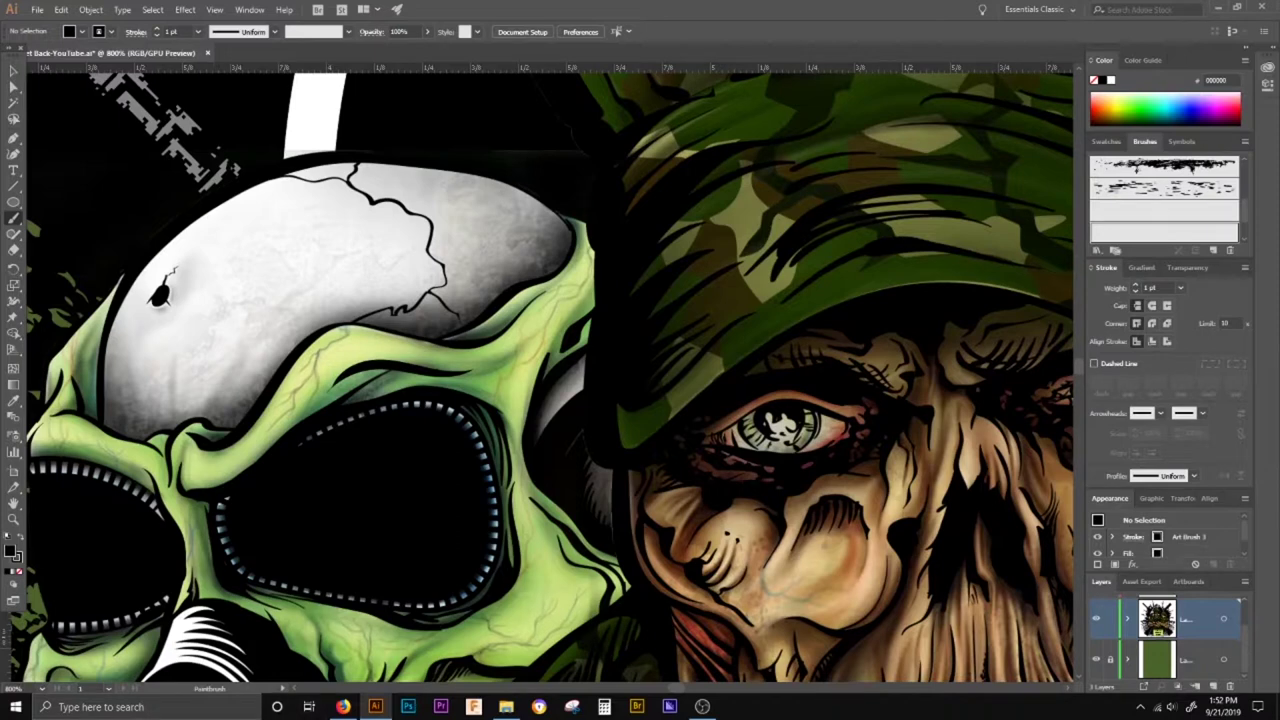
key(ctrl+z)
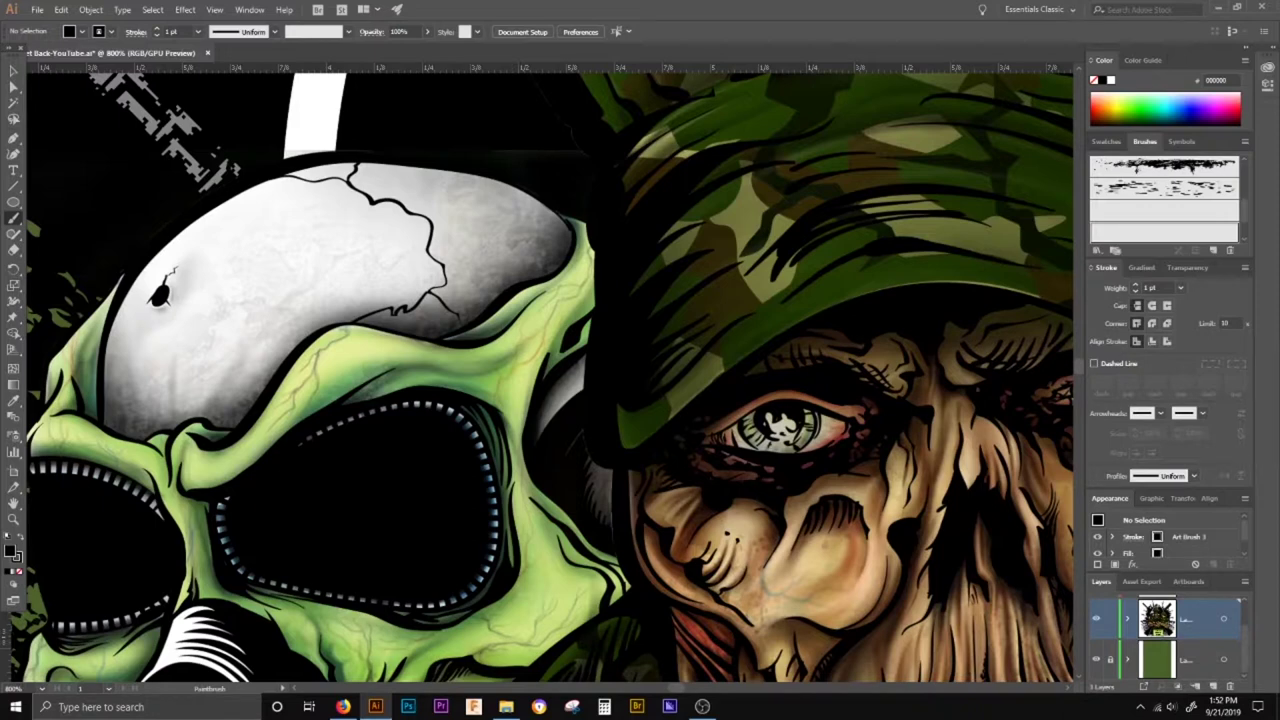
mouse_move(418, 362)
mouse_down()
mouse_move(493, 367)
mouse_move(338, 388)
mouse_up()
mouse_move(488, 342)
mouse_down()
mouse_move(477, 325)
mouse_move(446, 346)
mouse_move(462, 348)
mouse_up()
mouse_move(449, 343)
mouse_down()
mouse_move(484, 341)
mouse_move(482, 322)
mouse_up()
key(ctrl+z)
- Examine the whole soldier artwork, comparing the inked faces, hat, pistol and hands at close range and from a distance
scroll(442, 446, down, 3)
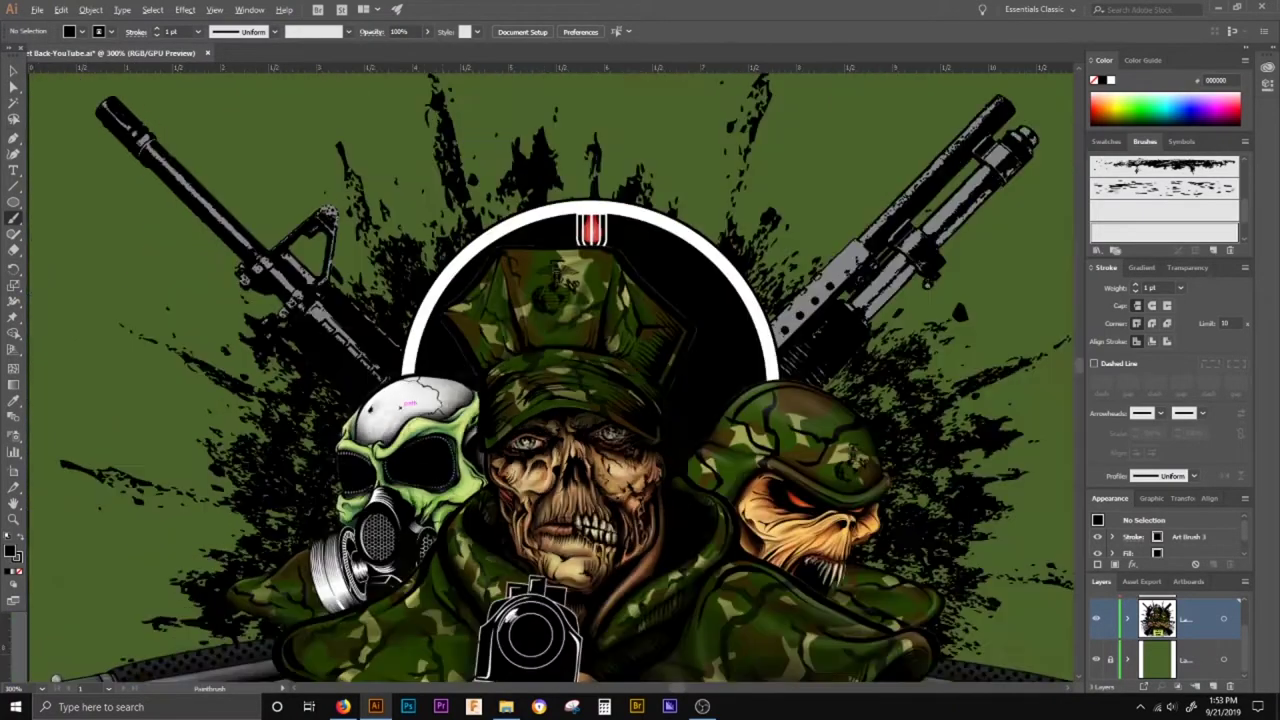
scroll(405, 402, right, 2)
key(ctrl+minus)
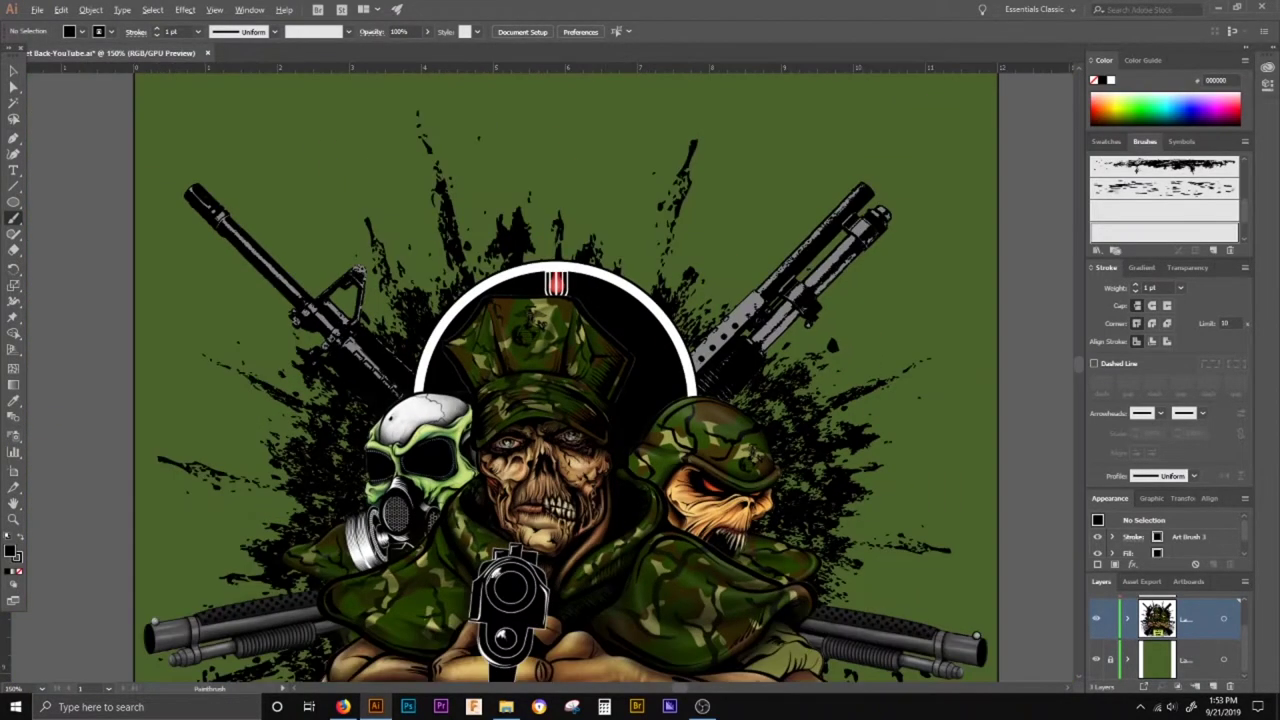
key(ctrl+plus)
key(ctrl+plus)
scroll(537, 377, down, 1)
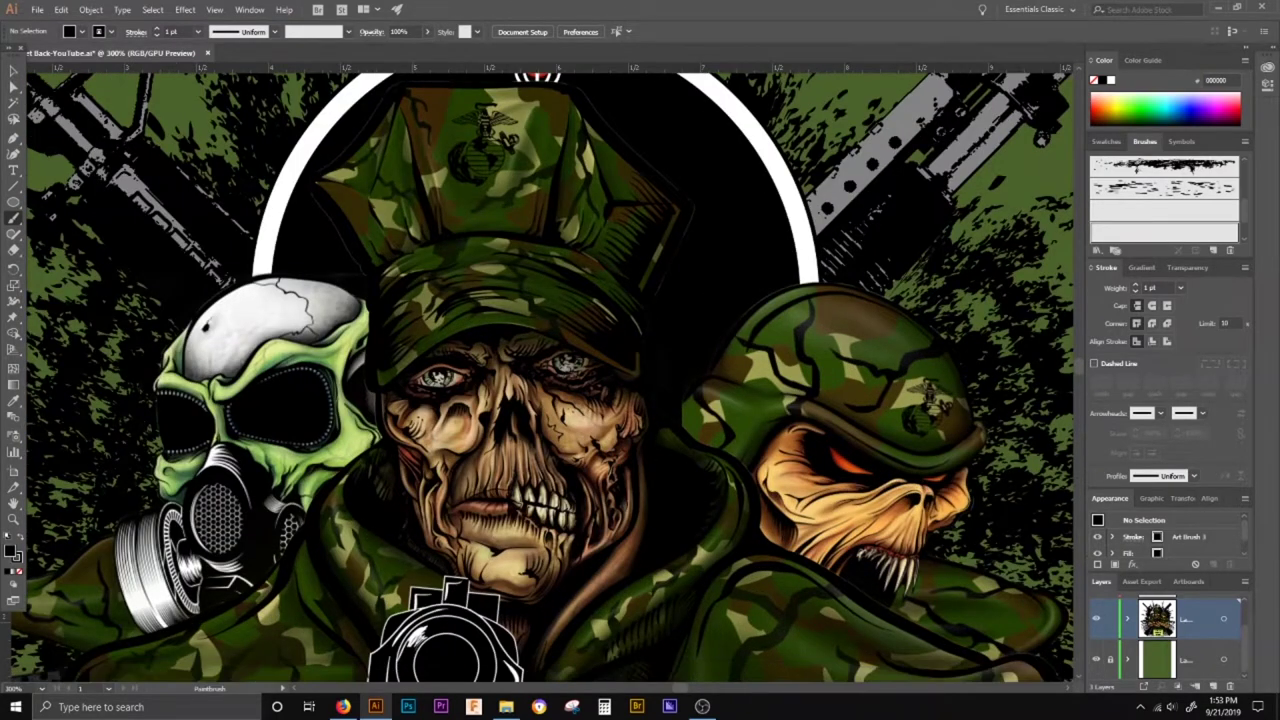
key(ctrl+minus)
scroll(537, 377, down, 5)
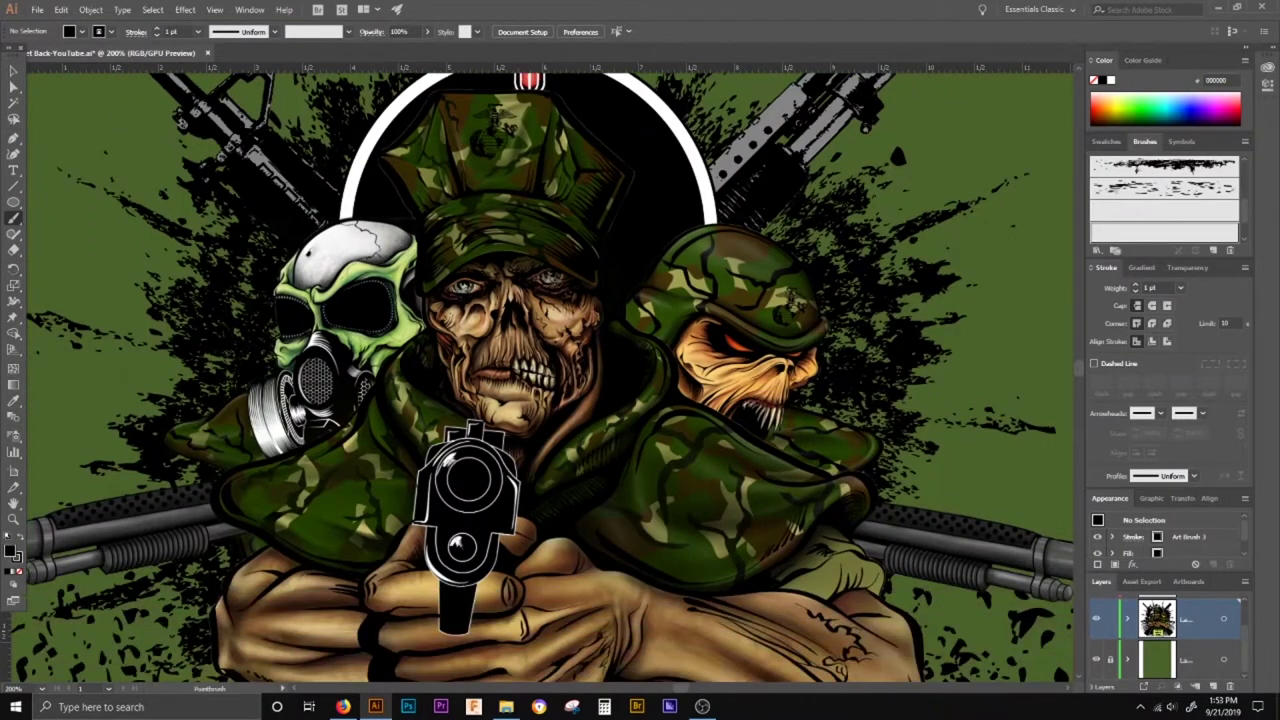
scroll(698, 512, up, 1)
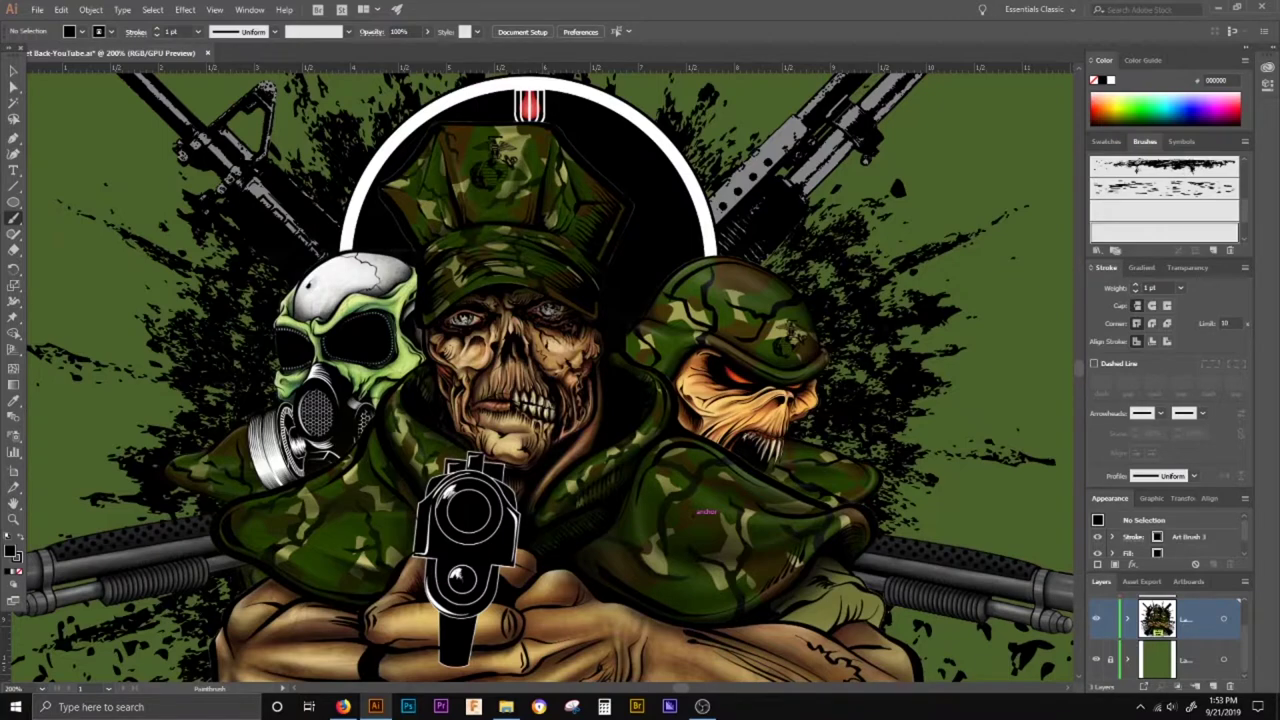
key(ctrl+plus)
key(ctrl+plus)
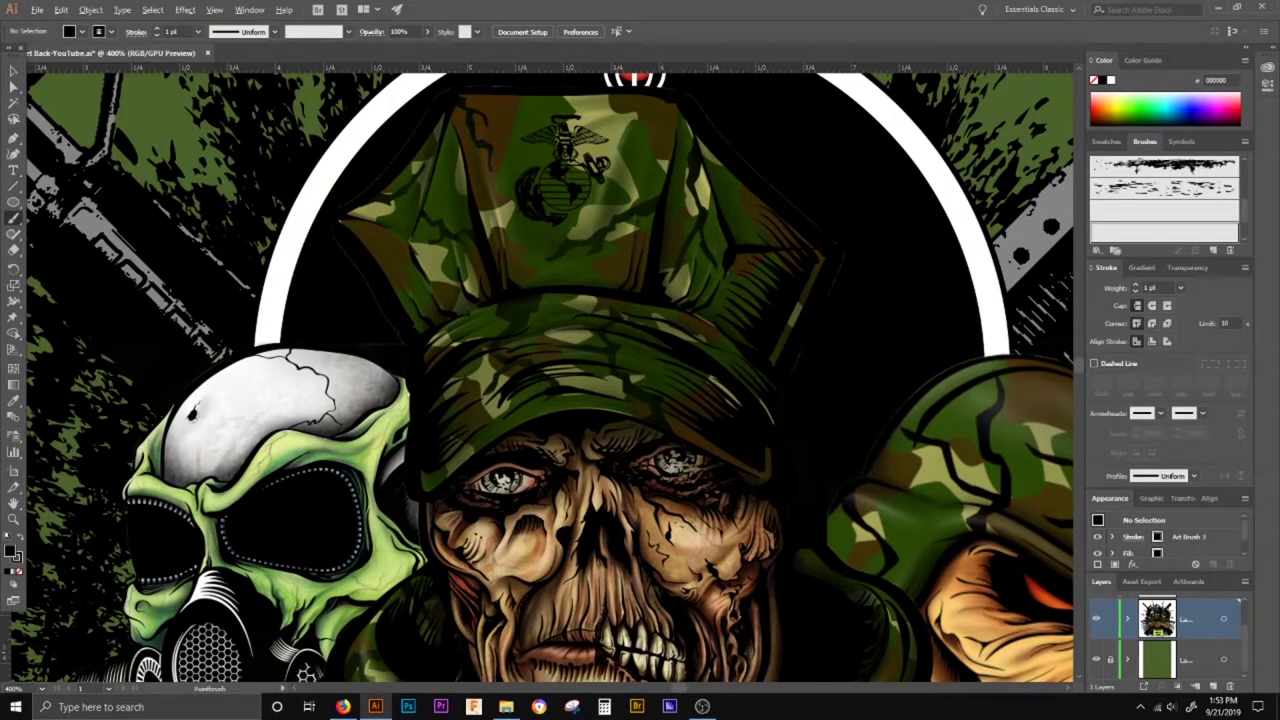
key(ctrl+minus)
key(ctrl+minus)
key(ctrl+minus)
scroll(676, 406, down, 4)
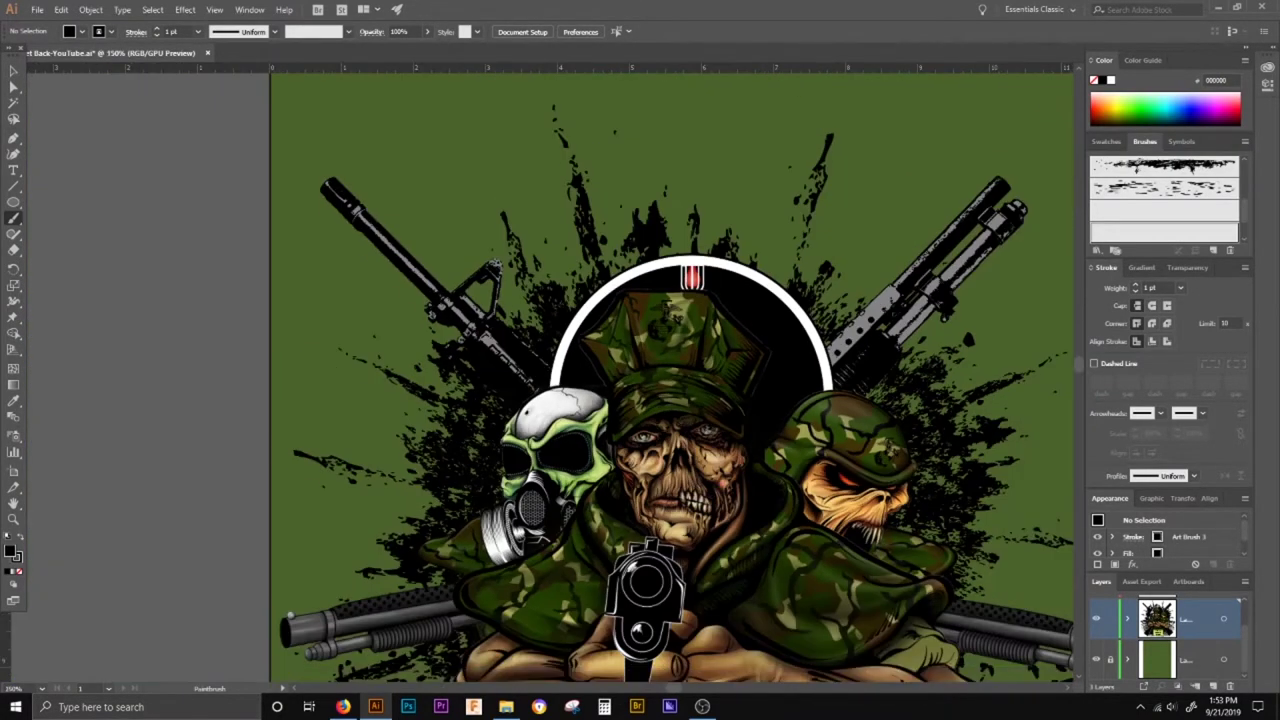
scroll(697, 513, down, 2)
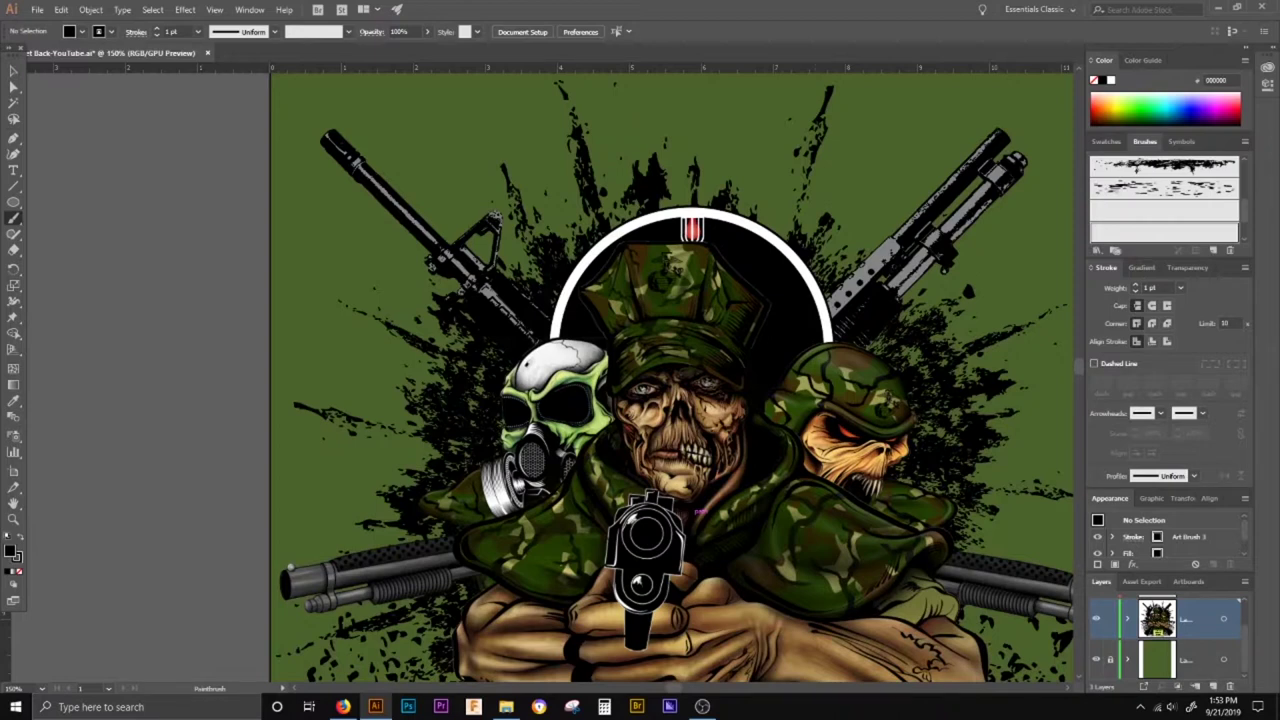
scroll(697, 513, right, 7)
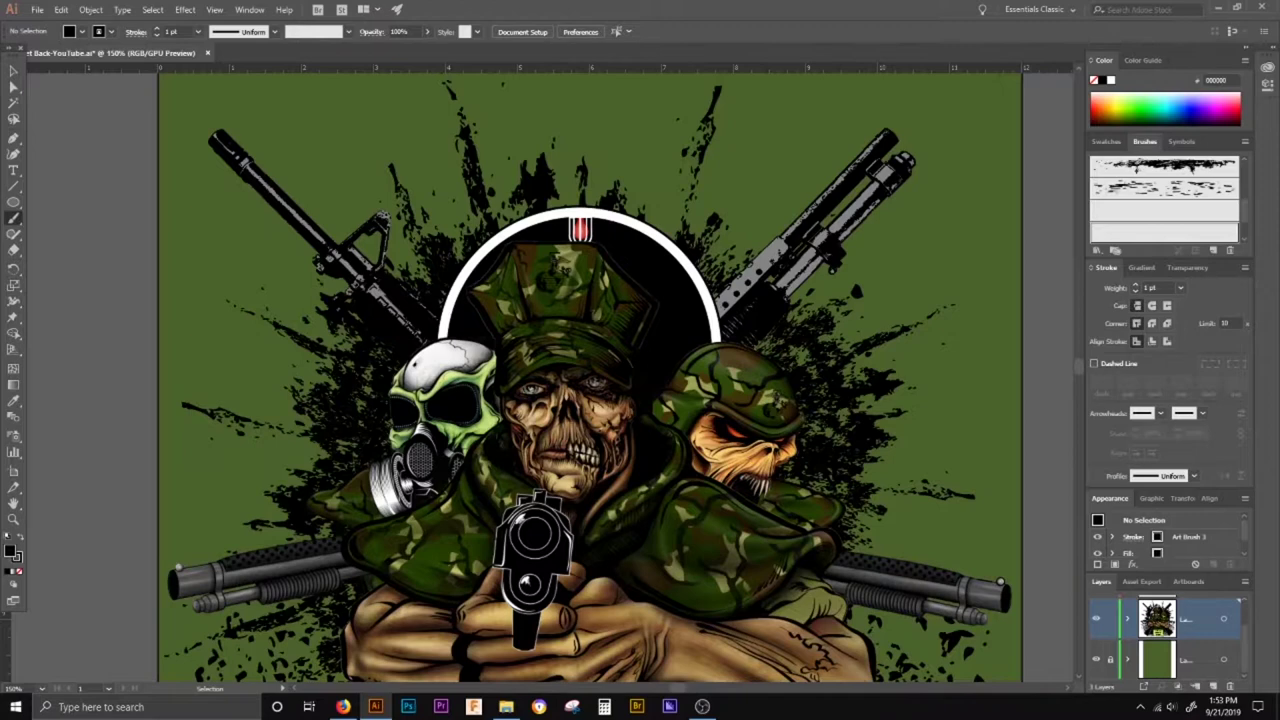
scroll(642, 427, up, 1)
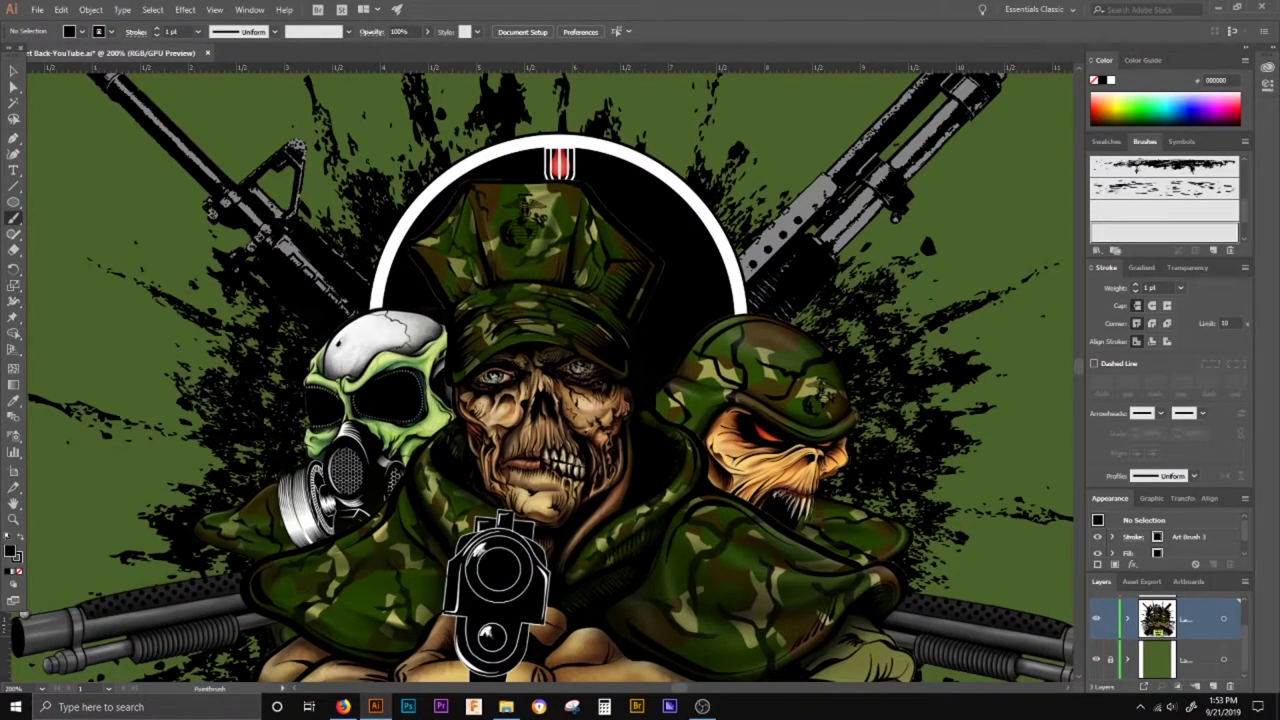
- Show the hidden lettering layer to inspect the MARDET 1995-1998 text and emblem, and hide the layer again
scroll(1165, 638, up, 1)
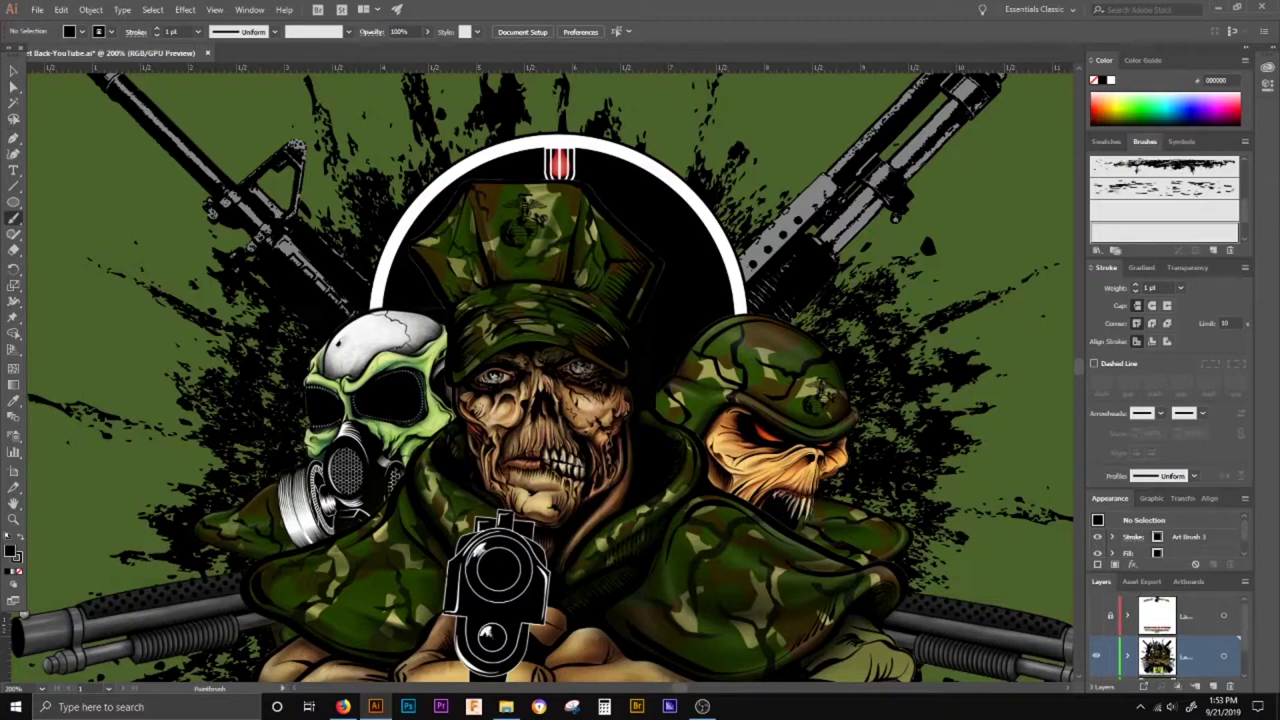
scroll(875, 501, down, 1)
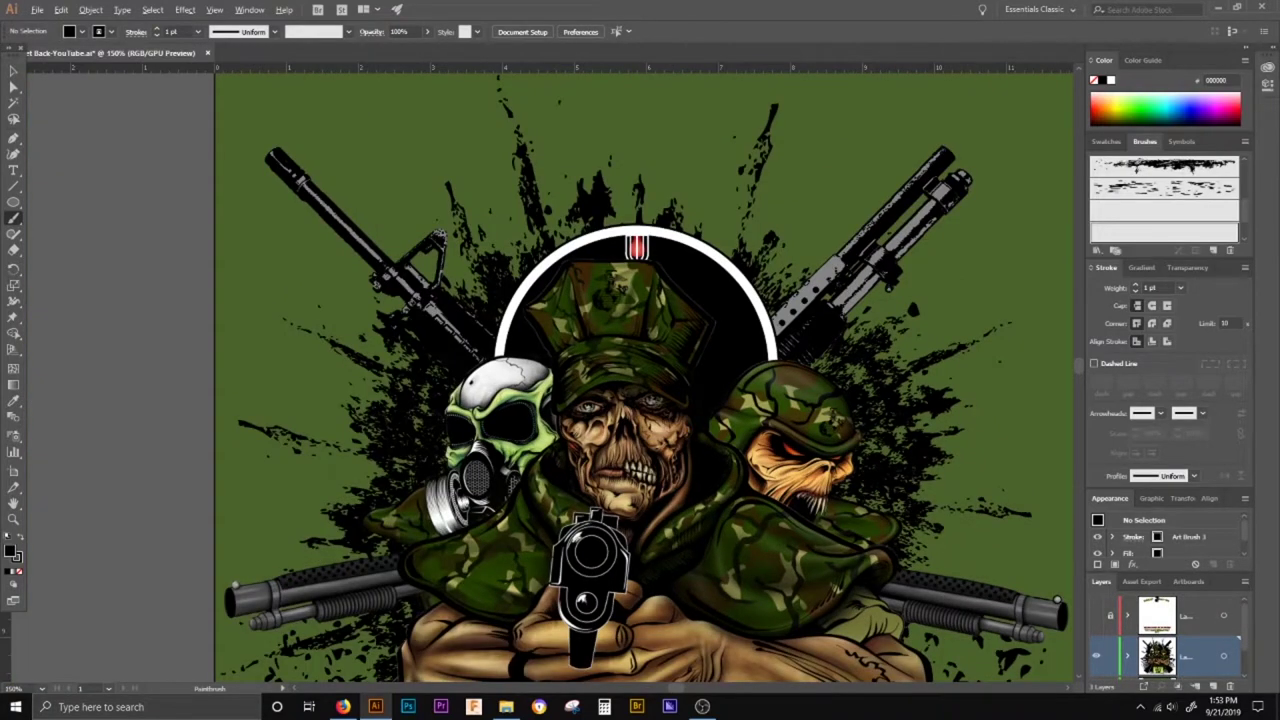
click(1096, 616)
scroll(645, 380, up, 7)
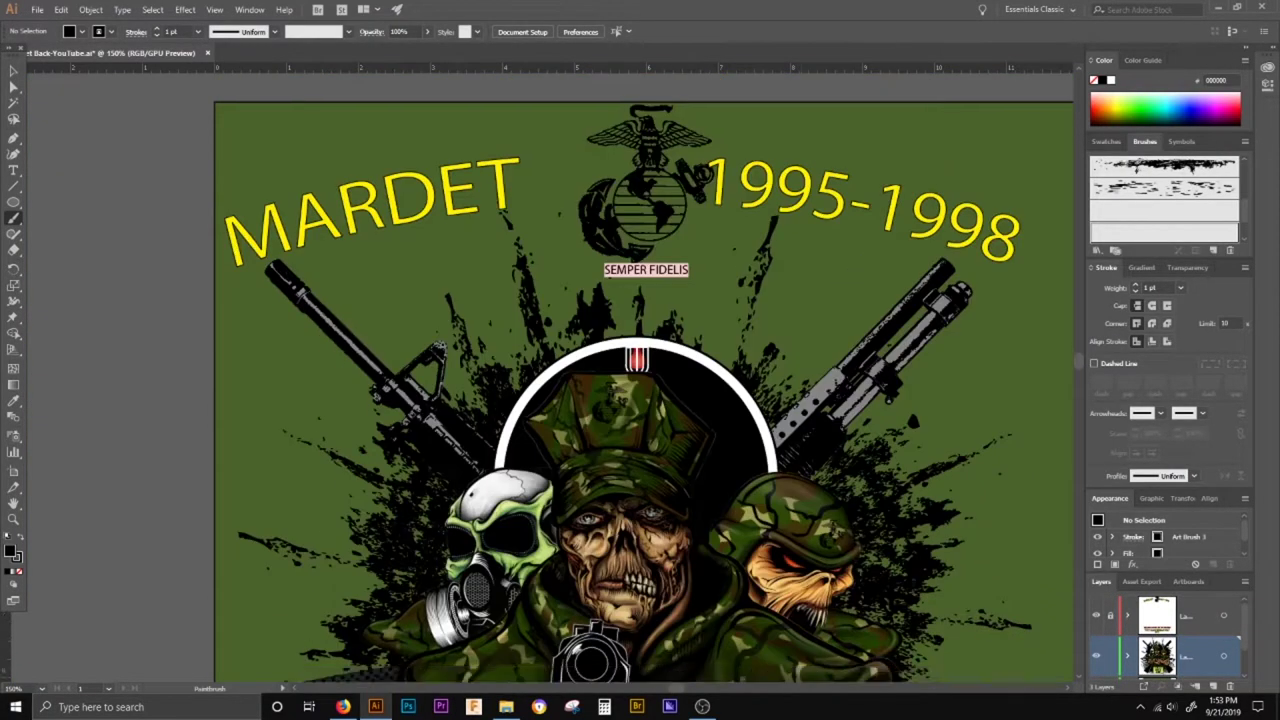
scroll(645, 380, down, 3)
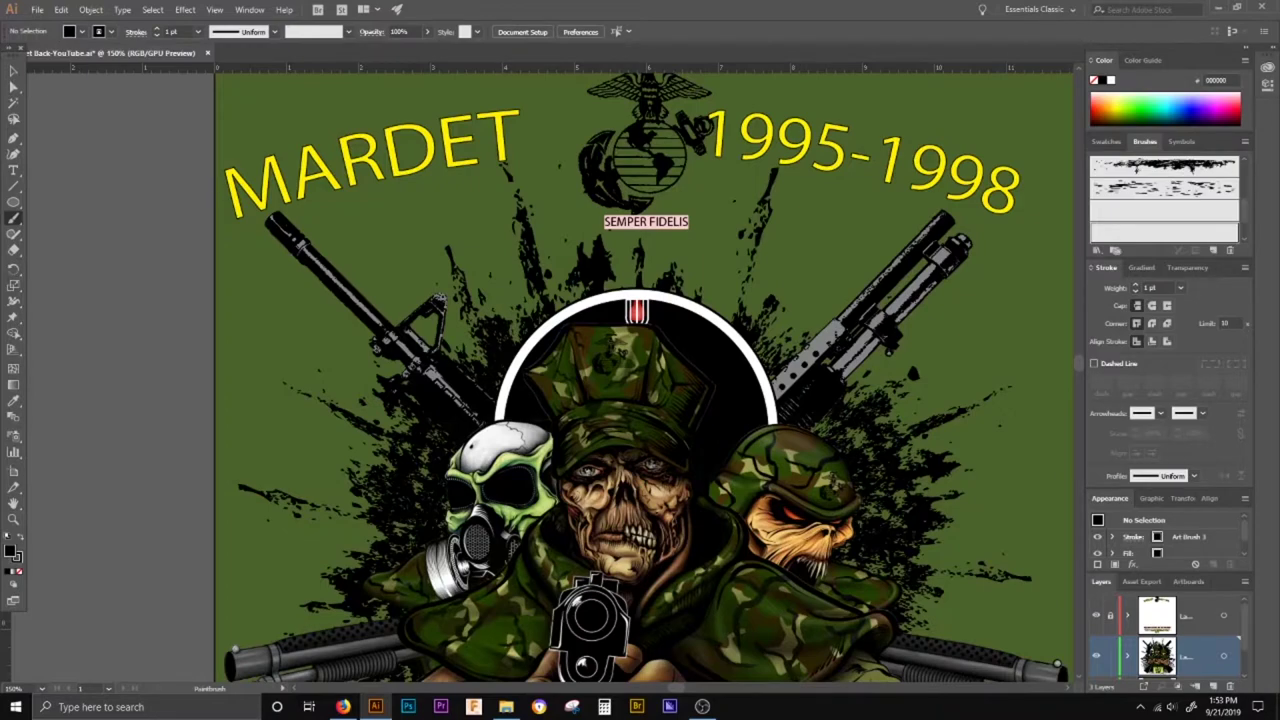
click(1096, 615)
- Review the black linework on the three soldiers' faces and headgear at close range with the lettering hidden
scroll(577, 474, up, 3)
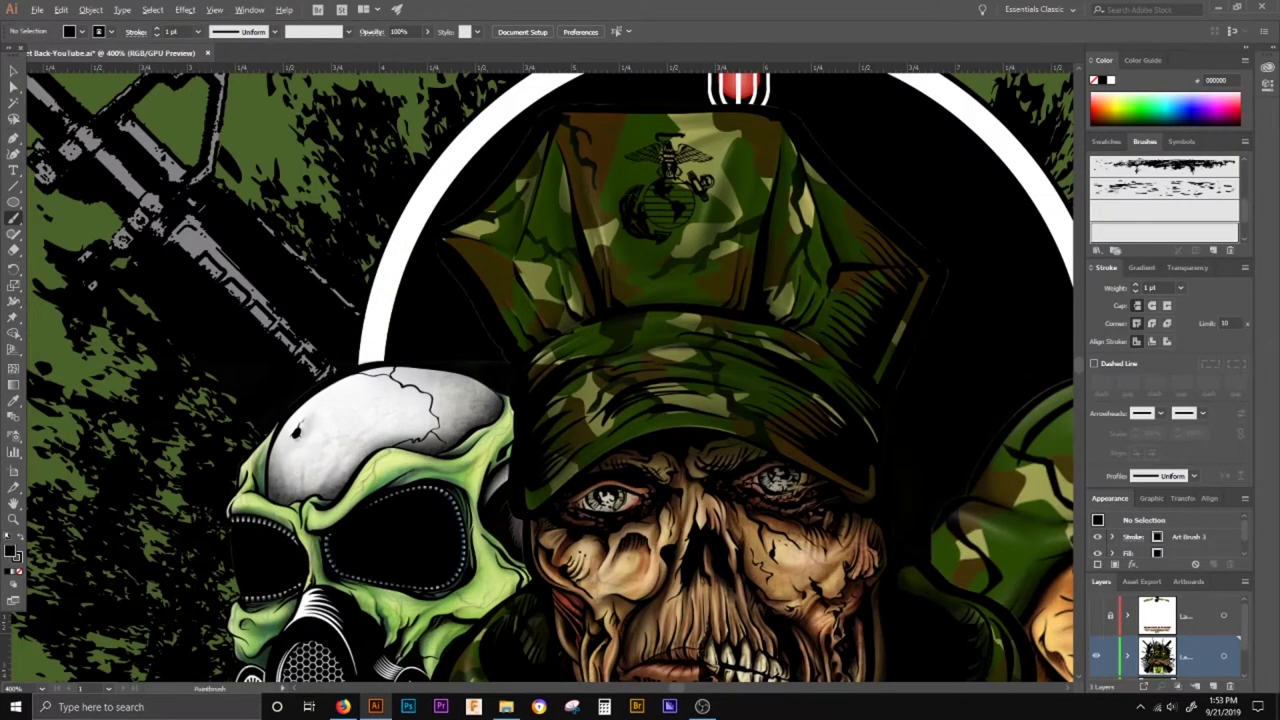
scroll(537, 377, down, 3)
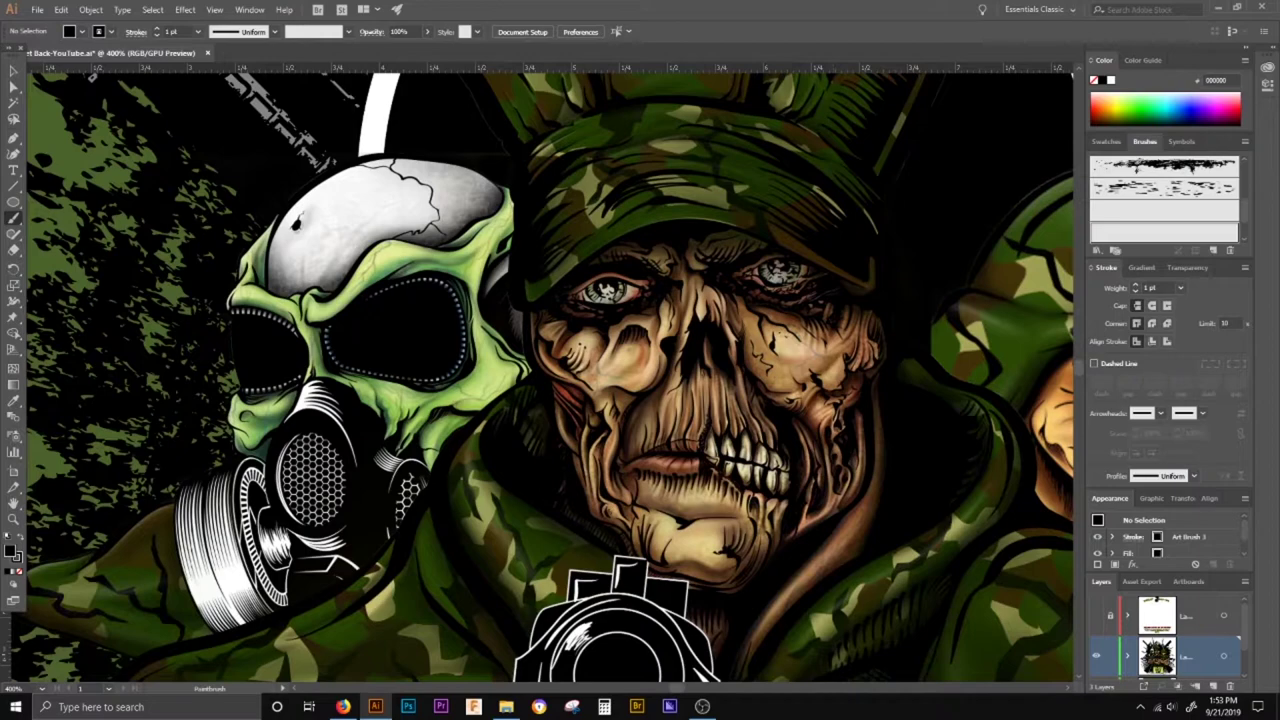
key(ctrl+minus)
drag(670, 380, 494, 380)
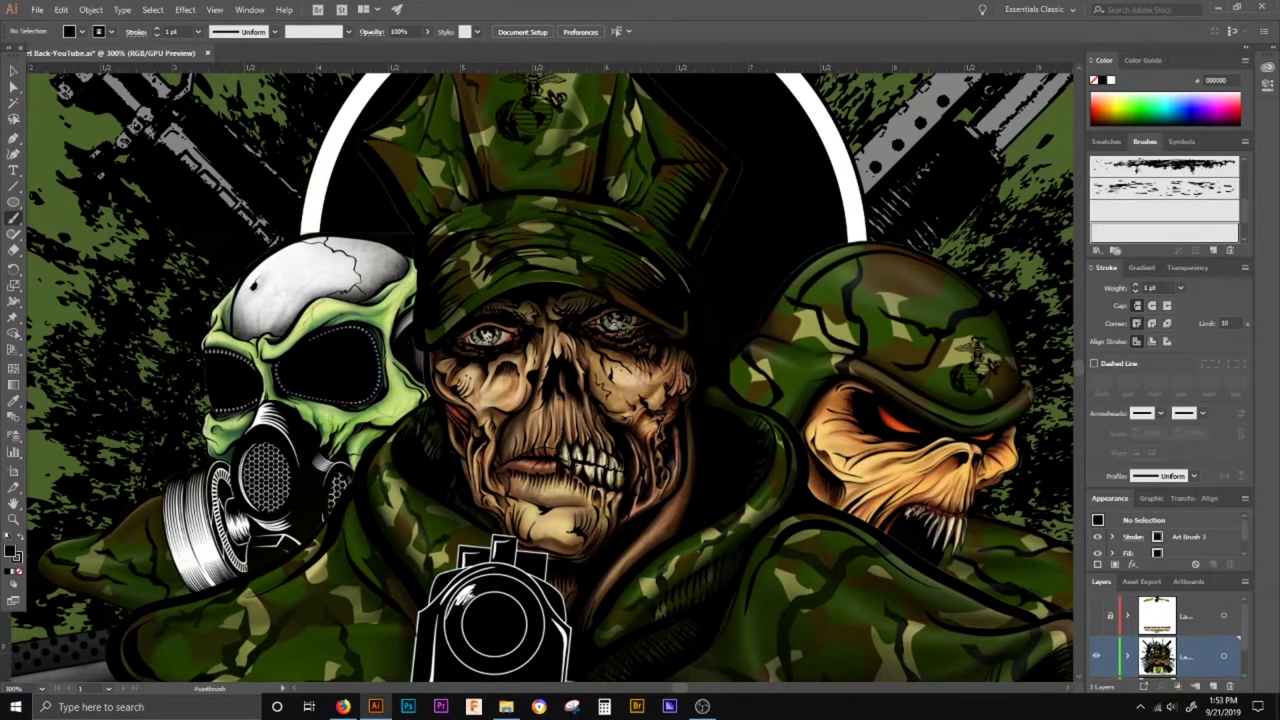
key(ctrl+minus)
scroll(571, 373, right, 1)
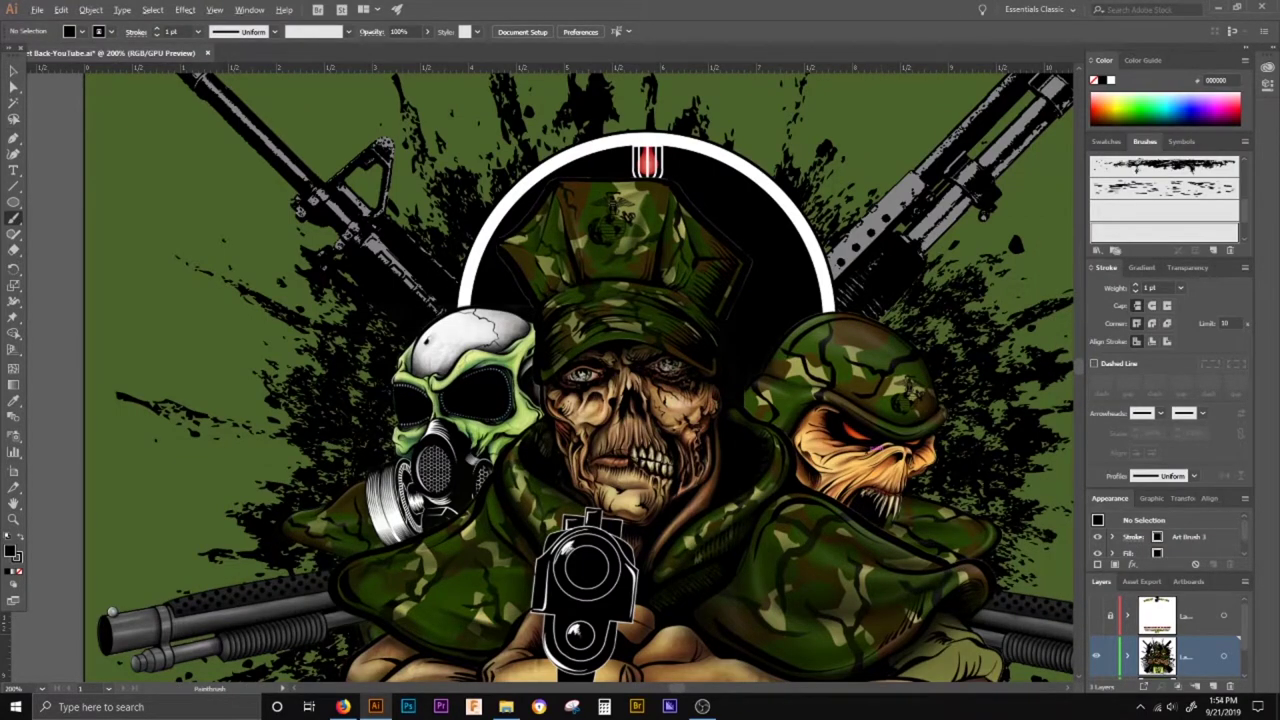
key(ctrl+plus)
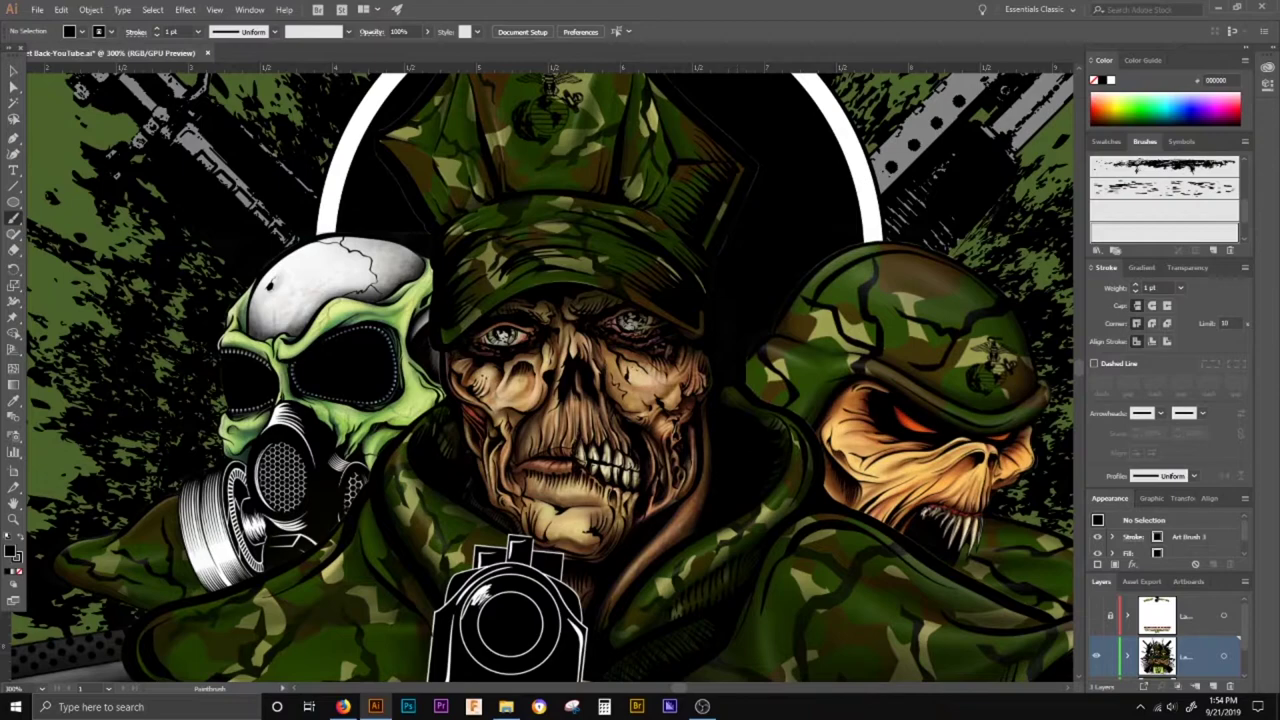
- Examine the inked eyes, nose and cheek creases of the central zombie soldier up close, and compare all three soldiers from farther back
key(ctrl+plus)
key(ctrl+plus)
key(ctrl+plus)
key(ctrl+plus)
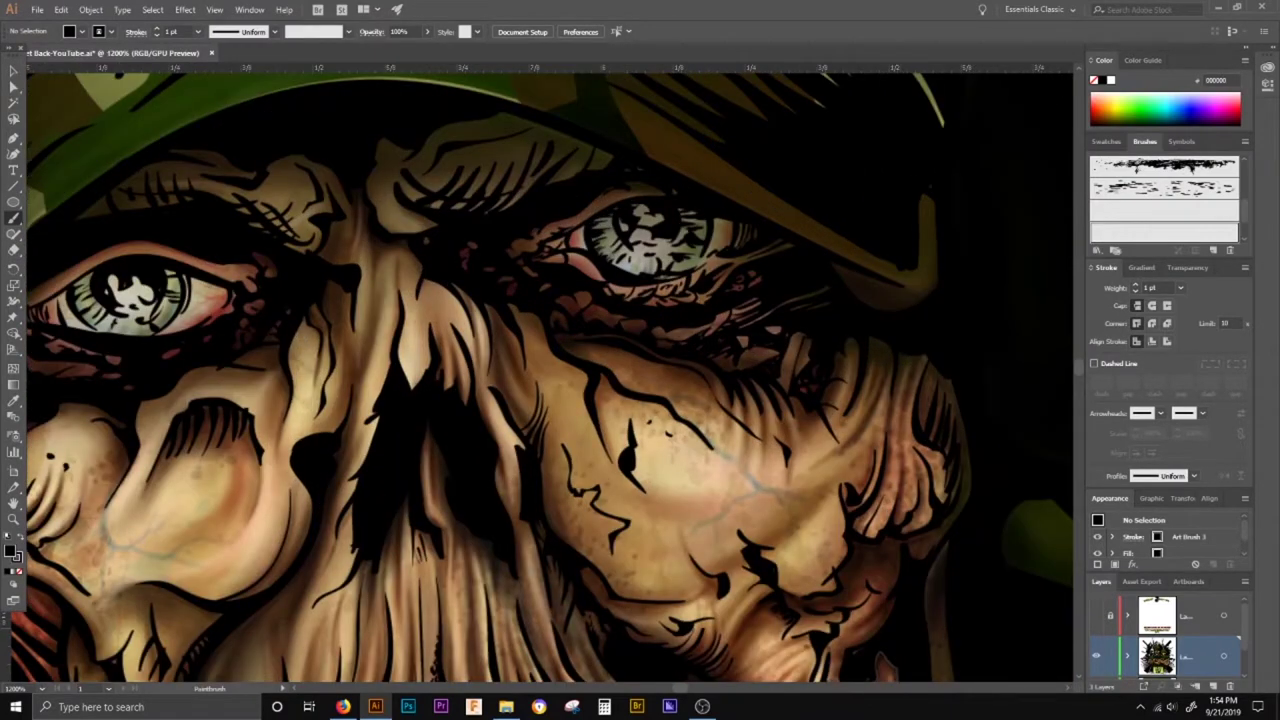
key(ctrl+minus)
key(ctrl+minus)
key(ctrl+minus)
key(ctrl+minus)
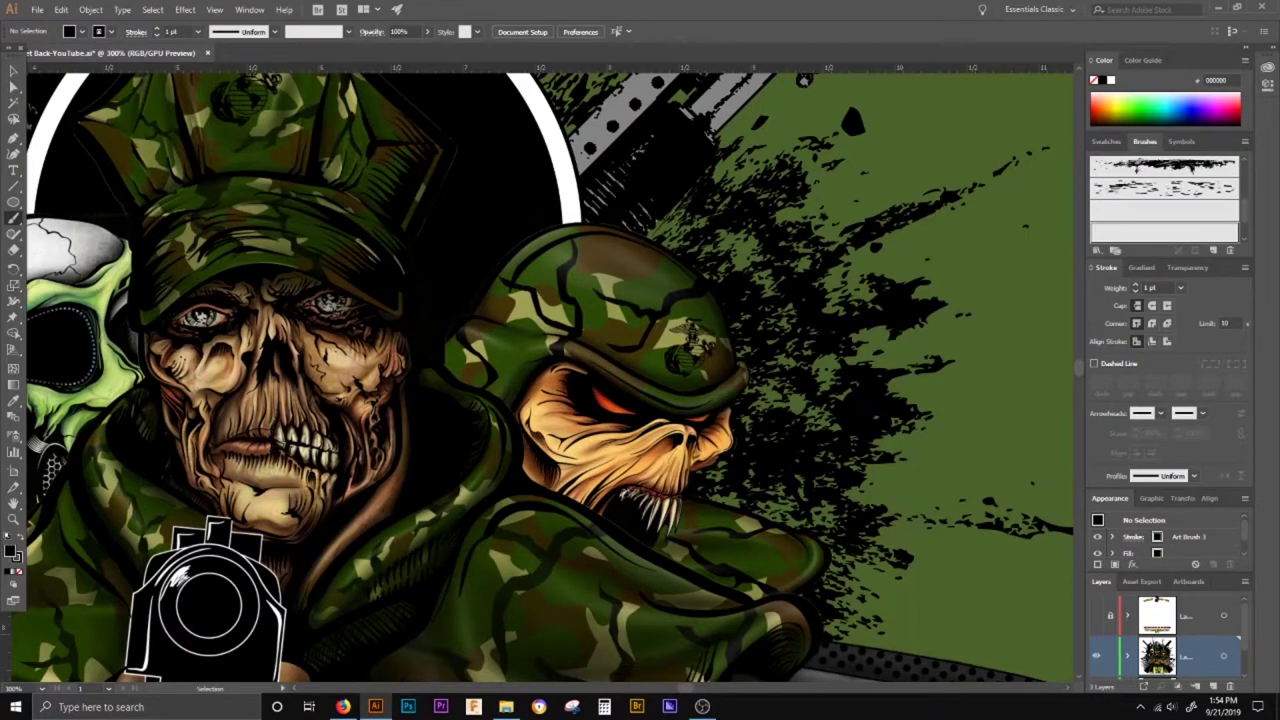
scroll(542, 374, left, 5)
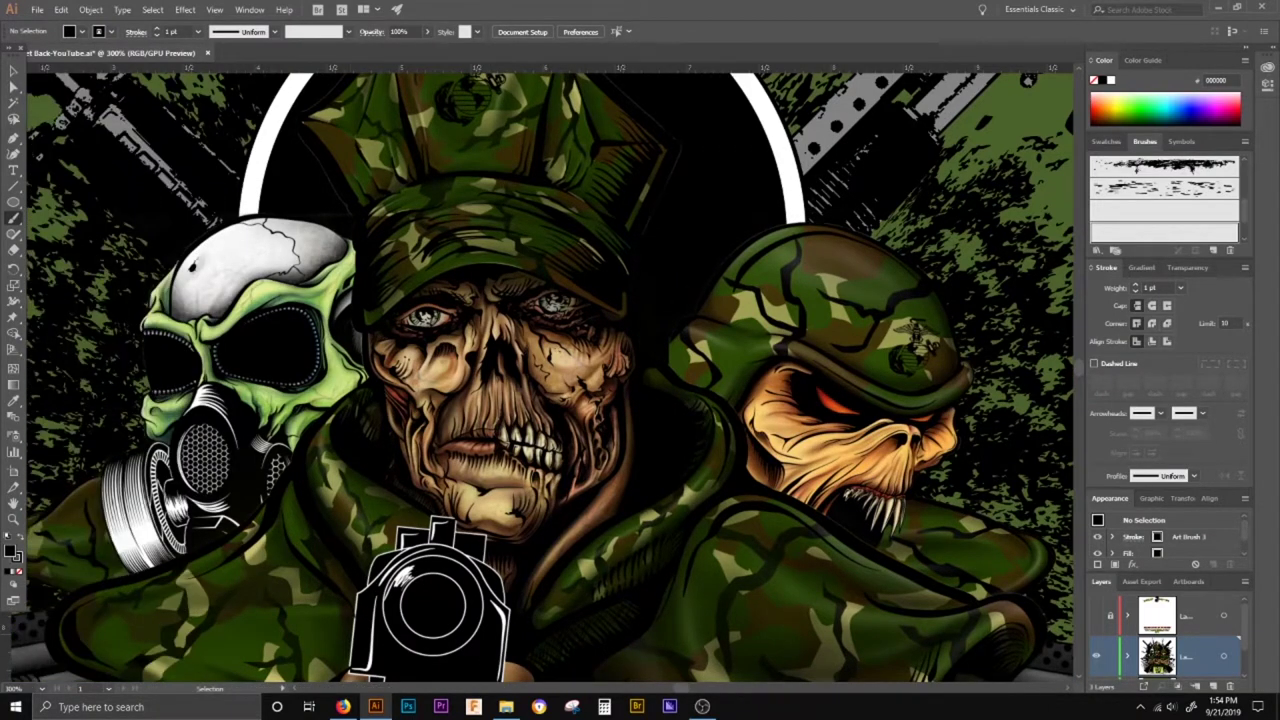
scroll(542, 374, left, 1)
scroll(719, 348, down, 1)
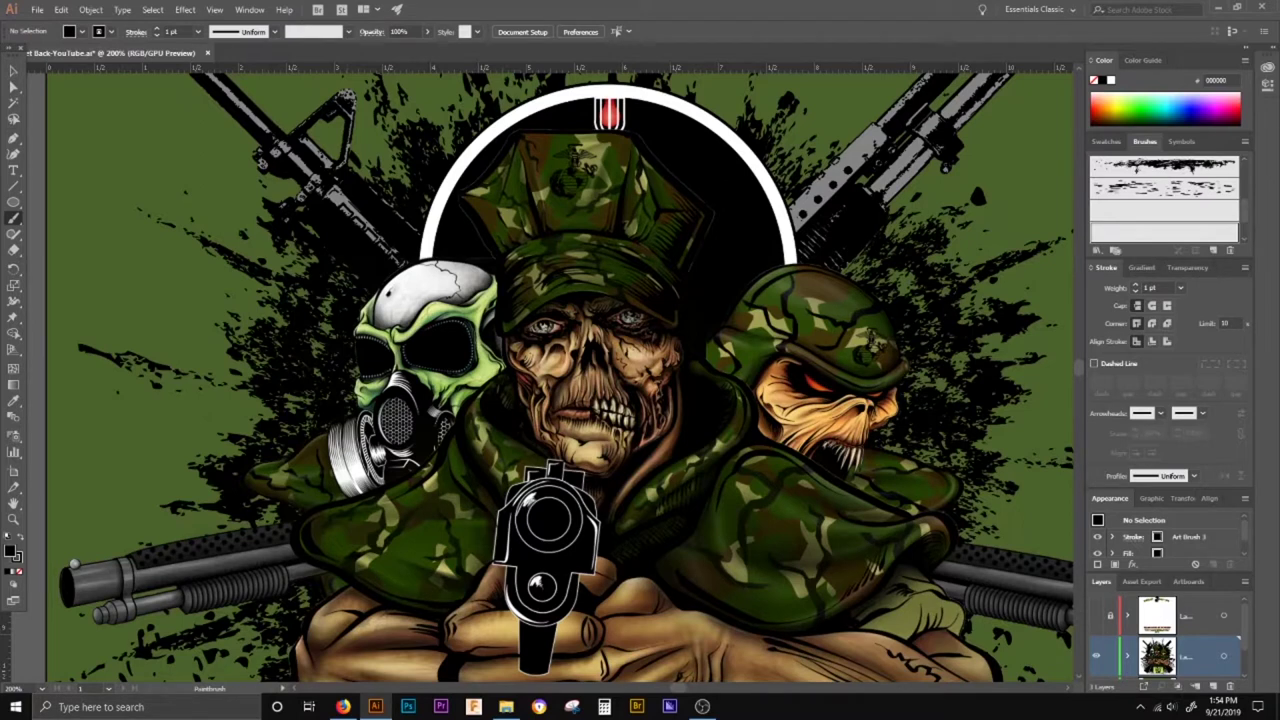
- Try a tapered black fold across the camouflage shoulder between the gas mask and the pistol, undo it, and return to the wider artwork
scroll(394, 540, up, 3)
scroll(410, 550, down, 2)
scroll(430, 560, up, 2)
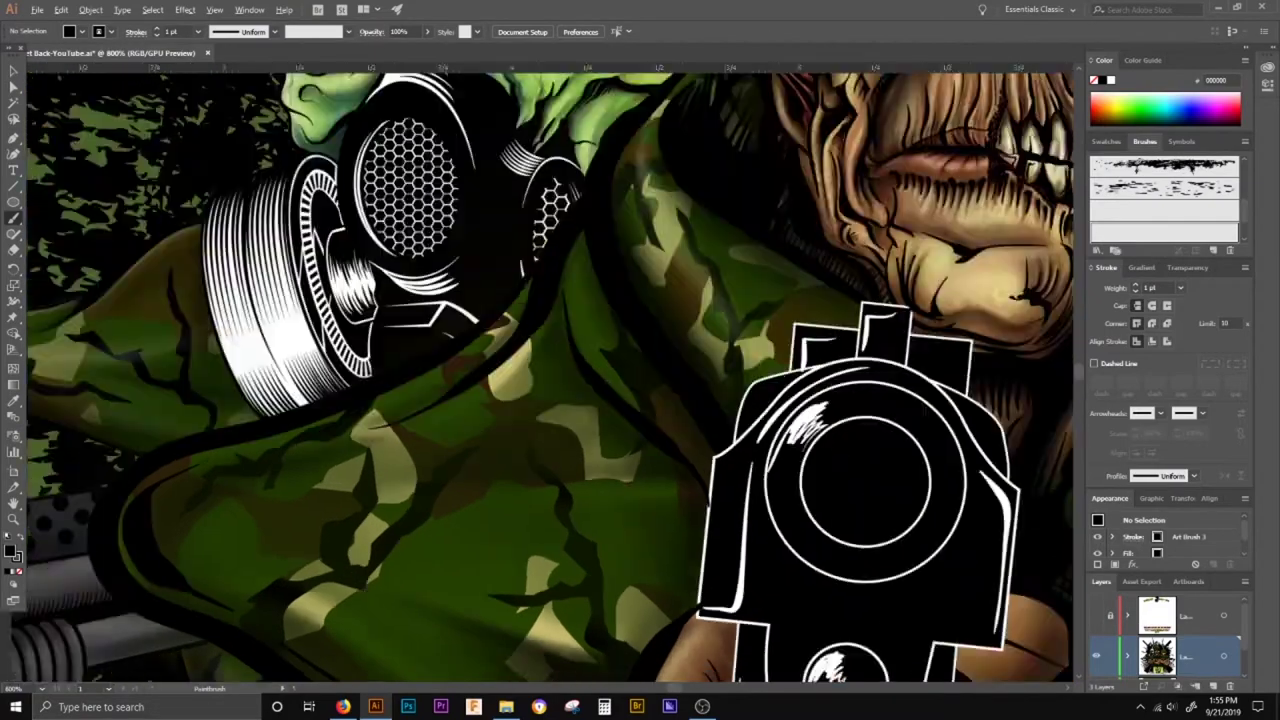
scroll(450, 590, down, 2)
scroll(465, 610, up, 2)
scroll(446, 640, up, 1)
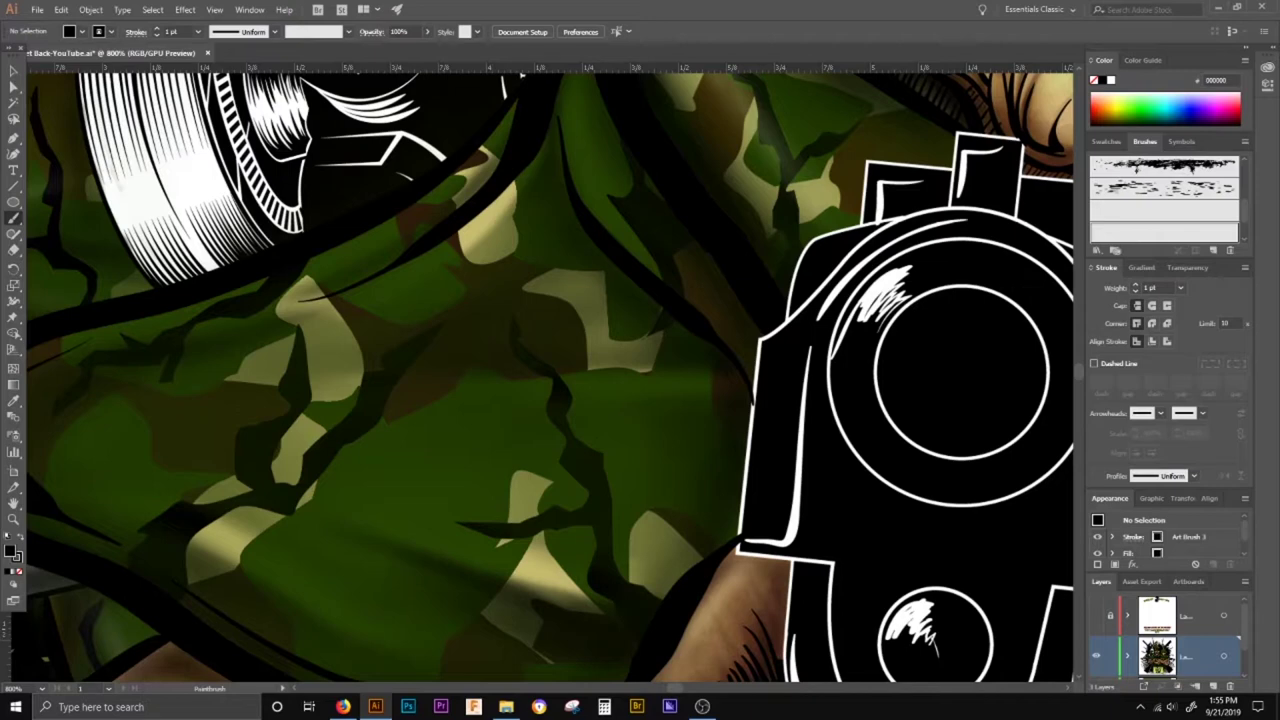
mouse_move(314, 512)
mouse_down()
mouse_move(513, 574)
mouse_move(641, 584)
mouse_move(415, 513)
mouse_move(293, 510)
mouse_up()
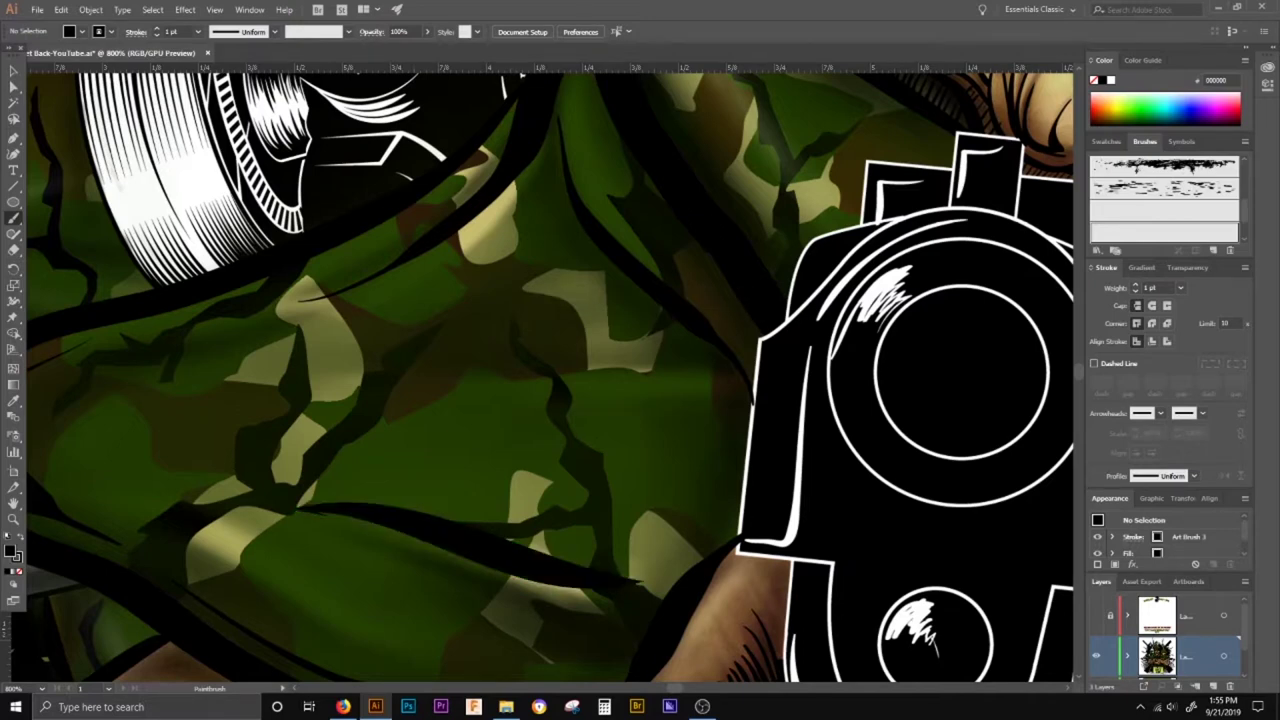
key(ctrl+z)
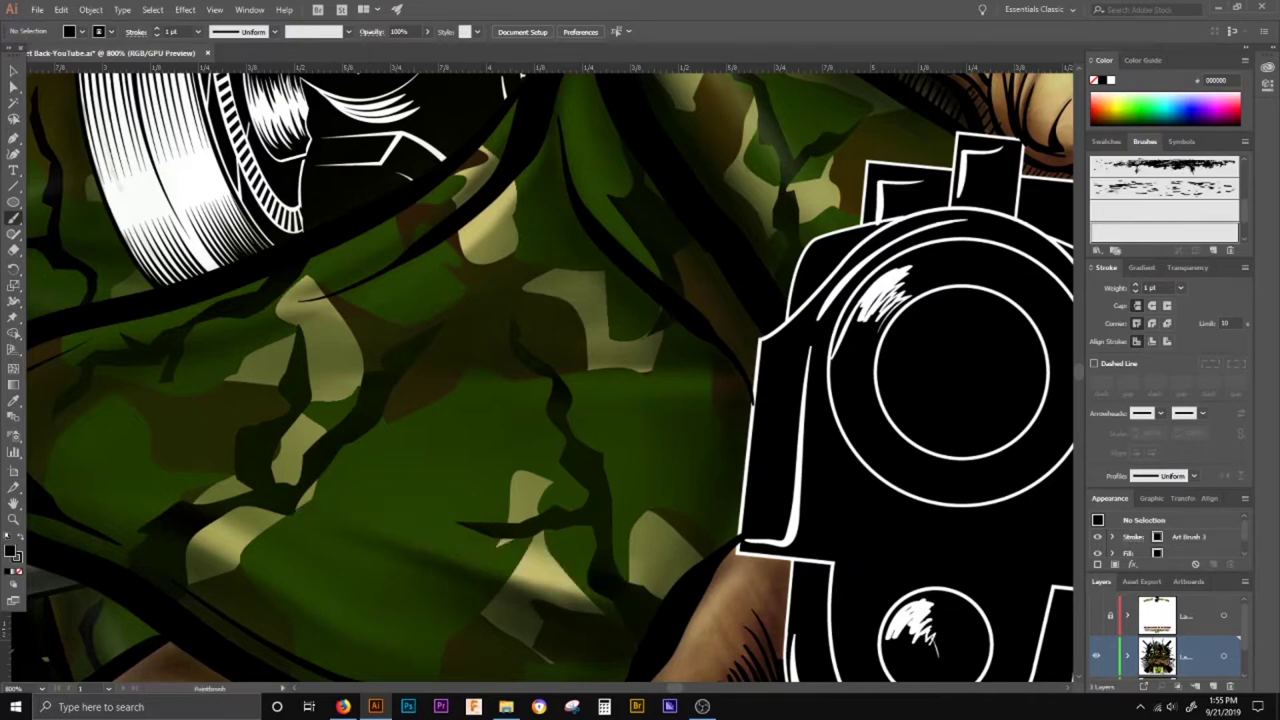
mouse_move(460, 402)
mouse_down()
mouse_move(688, 410)
mouse_move(714, 432)
mouse_move(698, 515)
mouse_move(645, 550)
mouse_move(636, 510)
mouse_move(573, 453)
mouse_move(437, 403)
mouse_up()
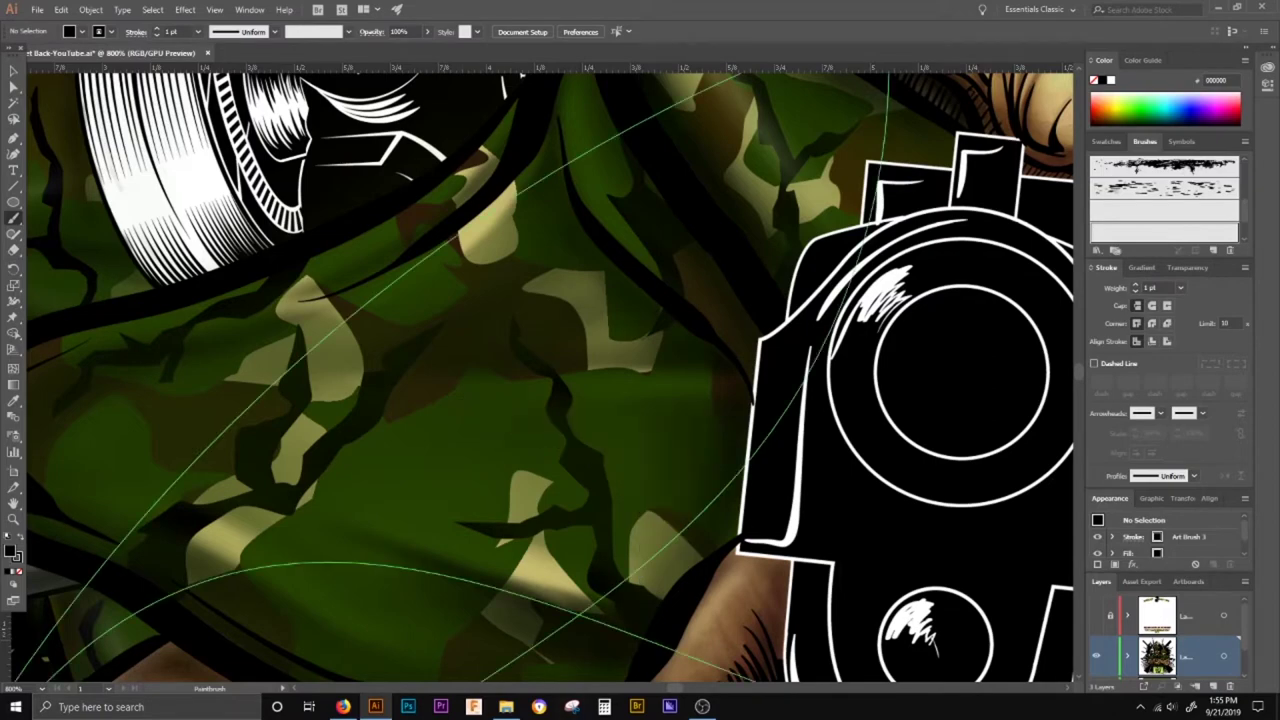
scroll(522, 476, down, 6)
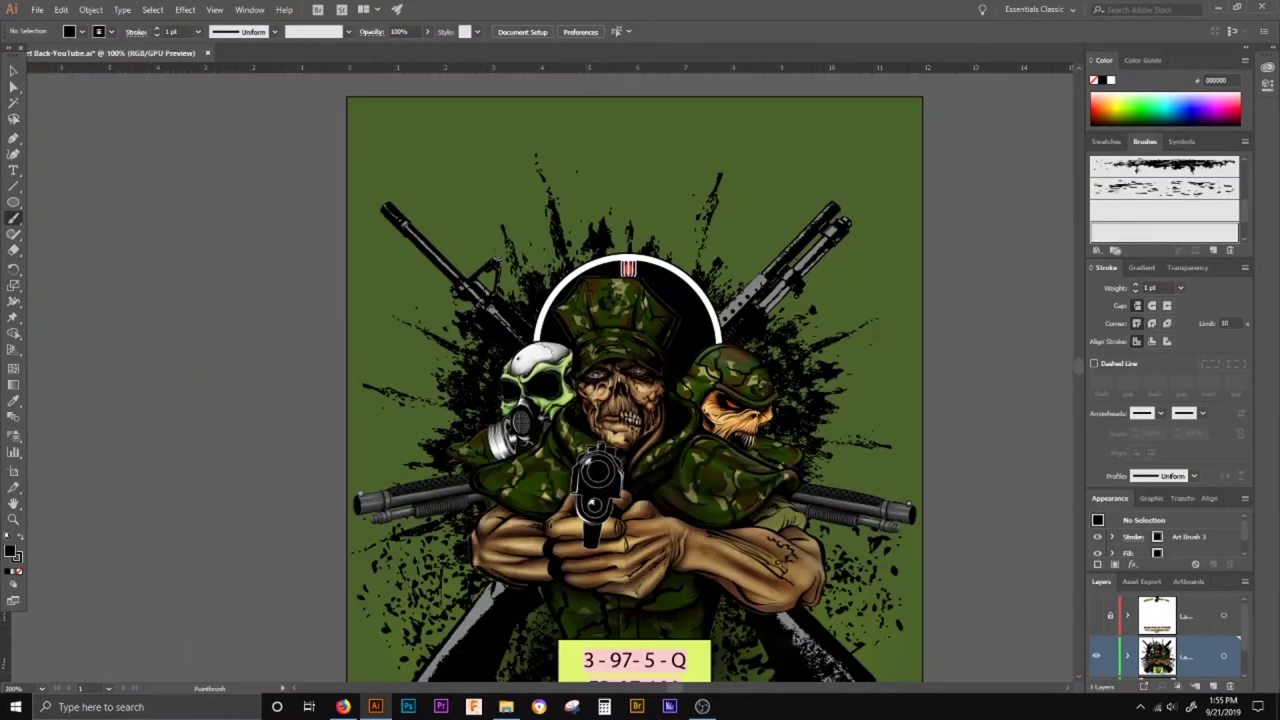
scroll(760, 568, up, 1)
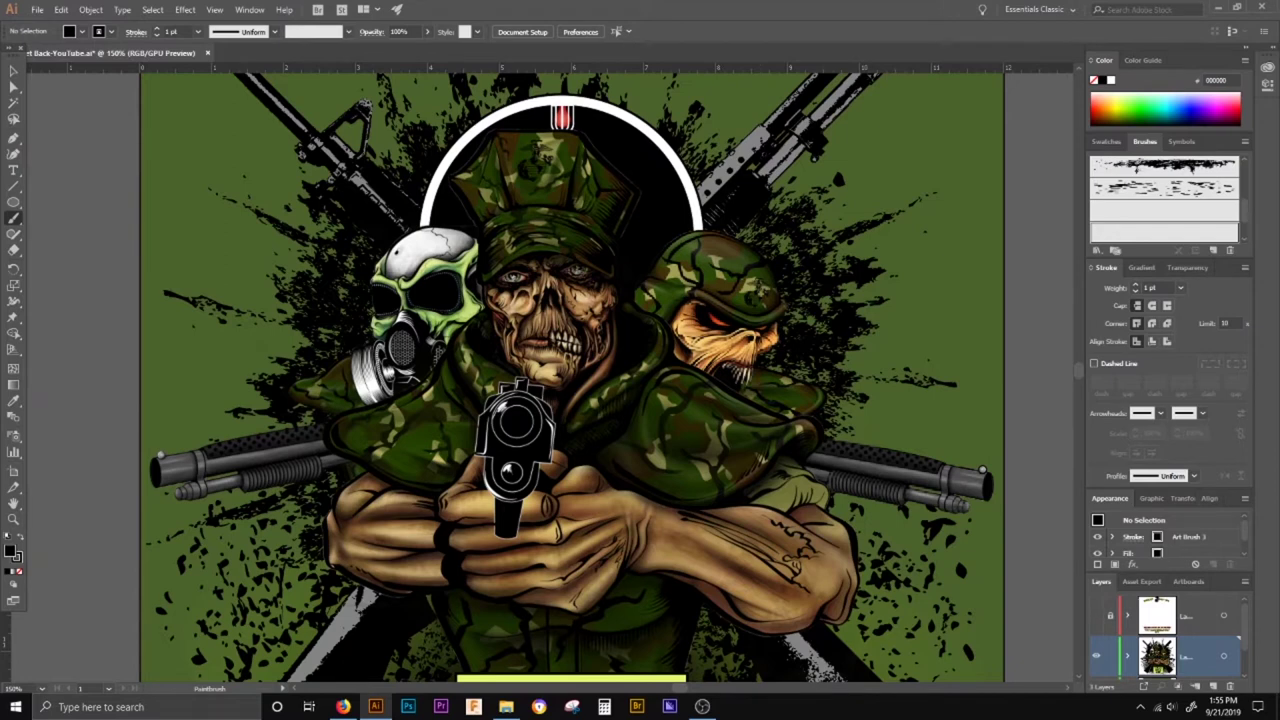